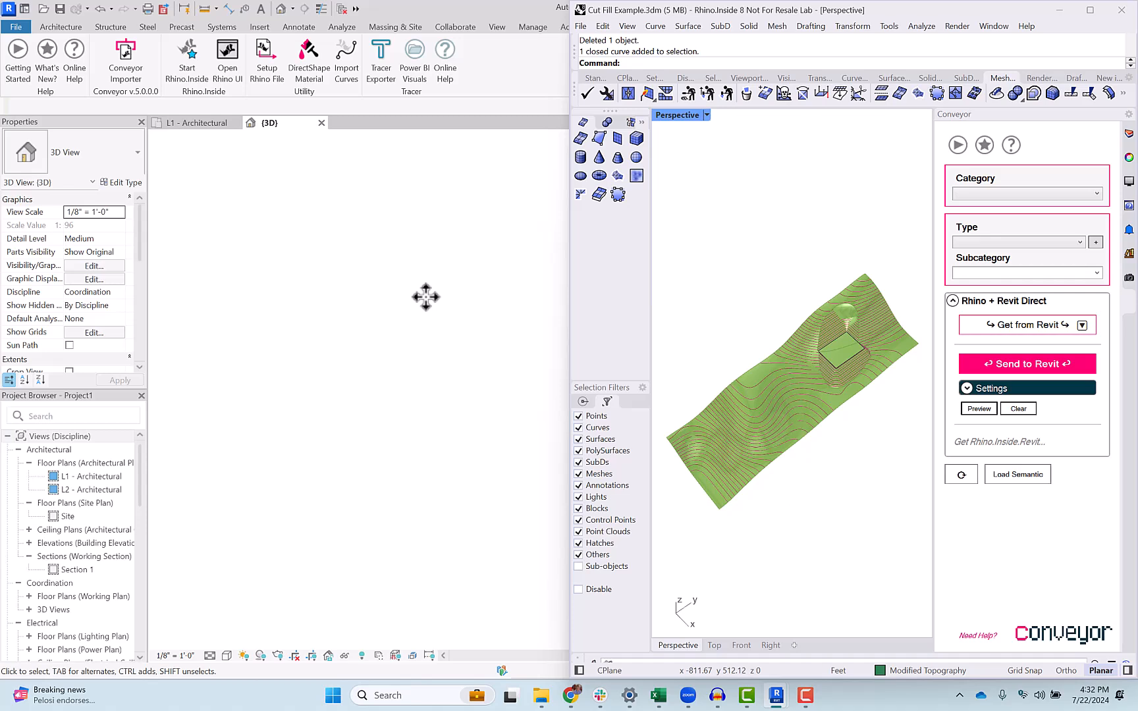
- Select the rectangular building pad outline on the terrain and move it vertically and sideways on the hillside
left_click(825, 330)
right_click_drag(825, 330, 845, 249)
scroll(838, 305, "up", 3)
mouse_move(852, 290)
left_mouse_down()
mouse_move(850, 366)
mouse_move(854, 280)
left_mouse_up()
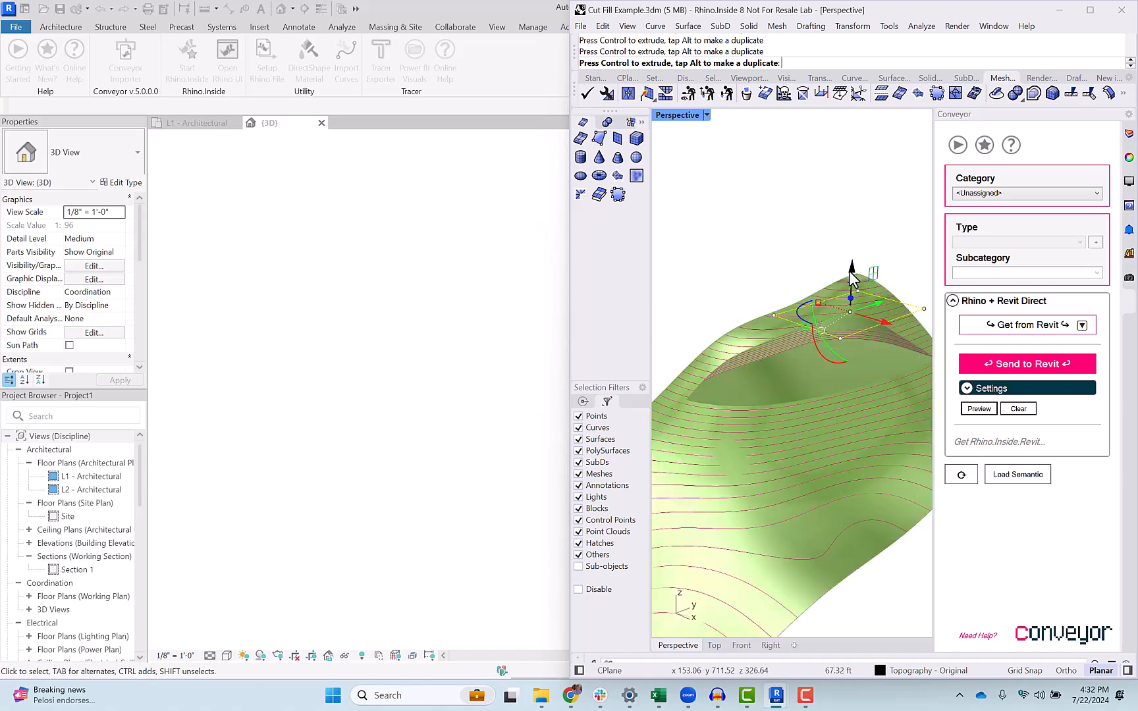
right_click_drag(857, 376, 808, 424)
left_click_drag(686, 448, 674, 435)
- Reposition and rescale the building pad outline so the graded slopes around it update
mouse_move(859, 406)
right_mouse_down()
mouse_move(800, 452)
mouse_move(826, 432)
mouse_move(809, 425)
right_mouse_up()
left_click_drag(809, 424, 796, 427)
right_click_drag(795, 427, 849, 415)
left_click_drag(848, 414, 826, 432)
right_click_drag(826, 431, 791, 404)
scroll(808, 396, "up", 3)
left_click_drag(808, 398, 807, 405)
right_click_drag(806, 472, 843, 457)
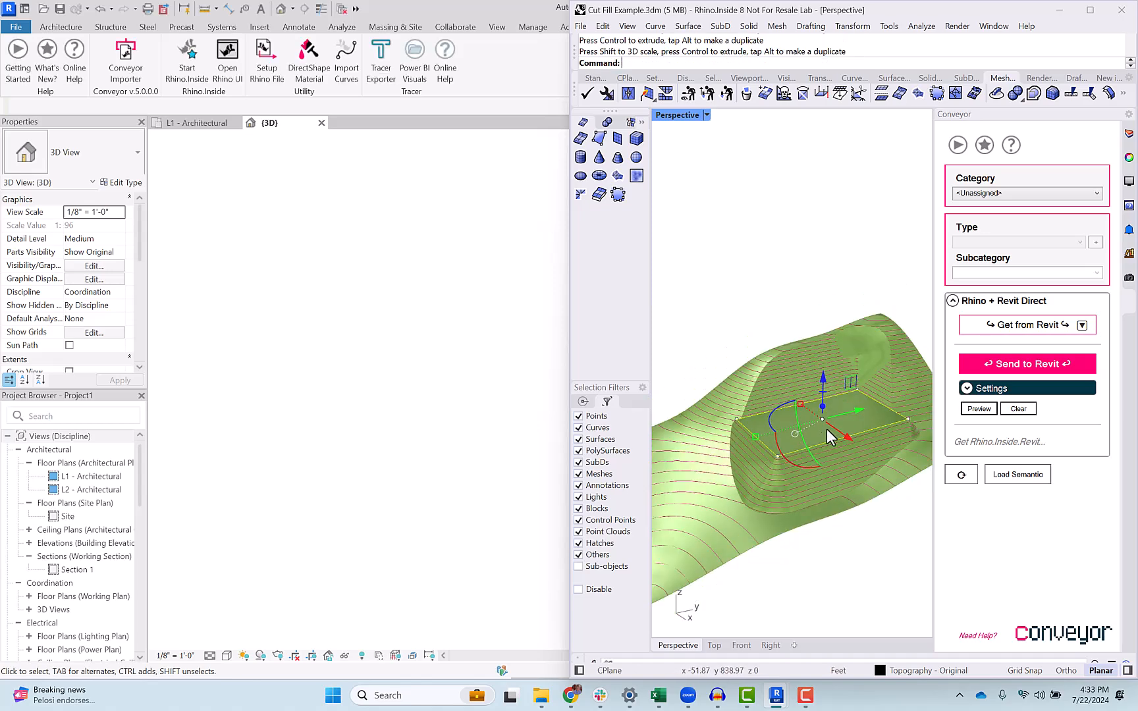
- Adjust the building pad outline's position on the slope once more and clear the selection
left_click_drag(805, 406, 872, 521)
left_click_drag(825, 381, 876, 461)
right_click_drag(877, 461, 873, 522)
left_click(863, 376)
mouse_move(864, 376)
right_mouse_down()
mouse_move(825, 450)
mouse_move(869, 427)
mouse_move(871, 395)
right_mouse_up()
scroll(863, 395, "up", 3)
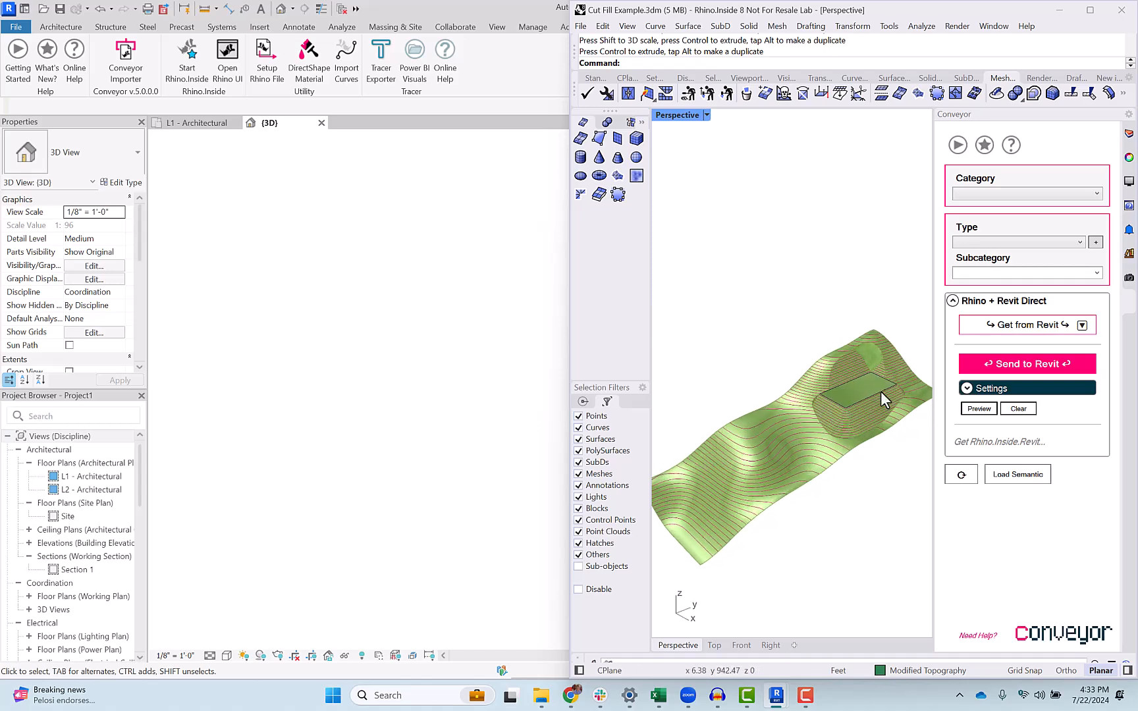
- Switch to the Grasshopper Cut Fill Example definition and bring up its original and modified contour preview groups
mouse_move(776, 695)
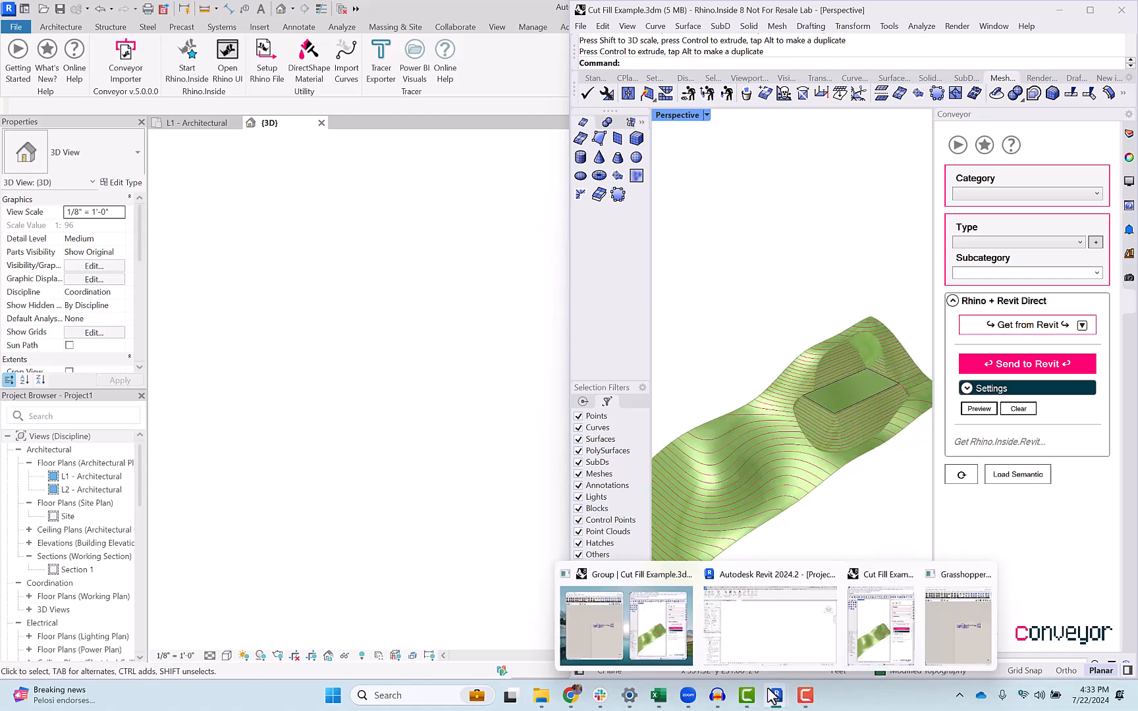
left_click(957, 623)
scroll(455, 486, "up", 10)
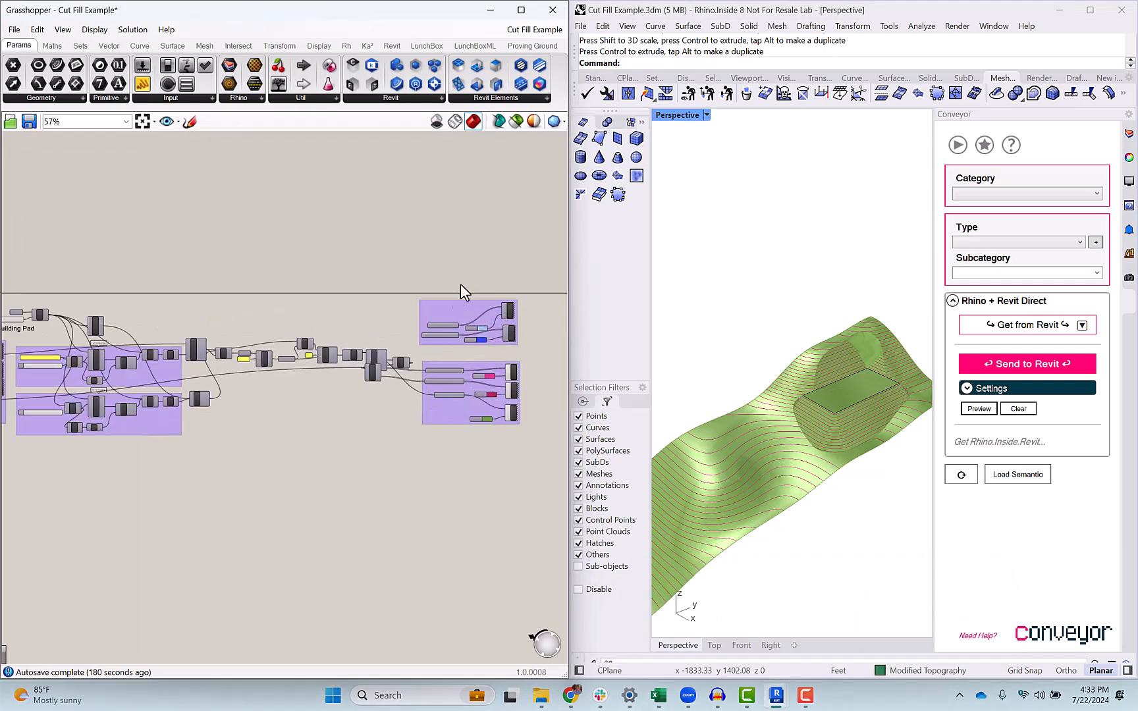
scroll(447, 394, "up", 3)
scroll(389, 323, "down", 4)
scroll(239, 314, "up", 8)
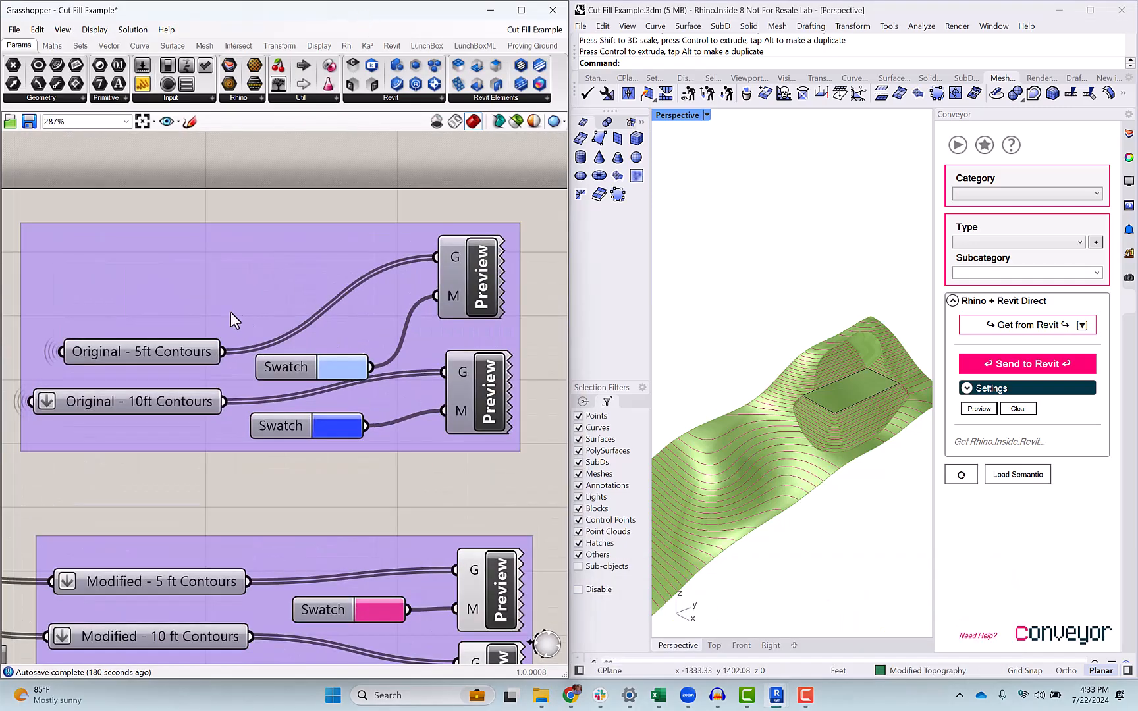
scroll(221, 352, "down", 1)
- Select the Original - 5ft Contours parameter and inspect its highlighted curves against the graded terrain in Rhino
left_click(493, 270)
left_click(214, 355)
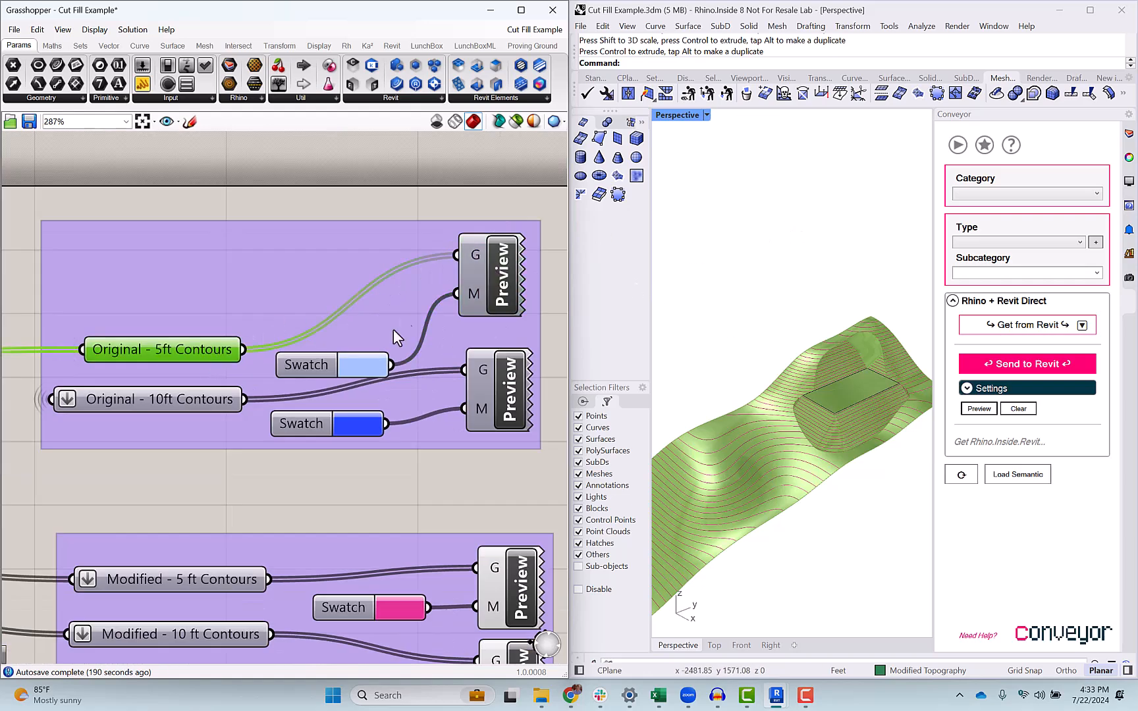
middle_click(498, 293)
left_click(513, 260)
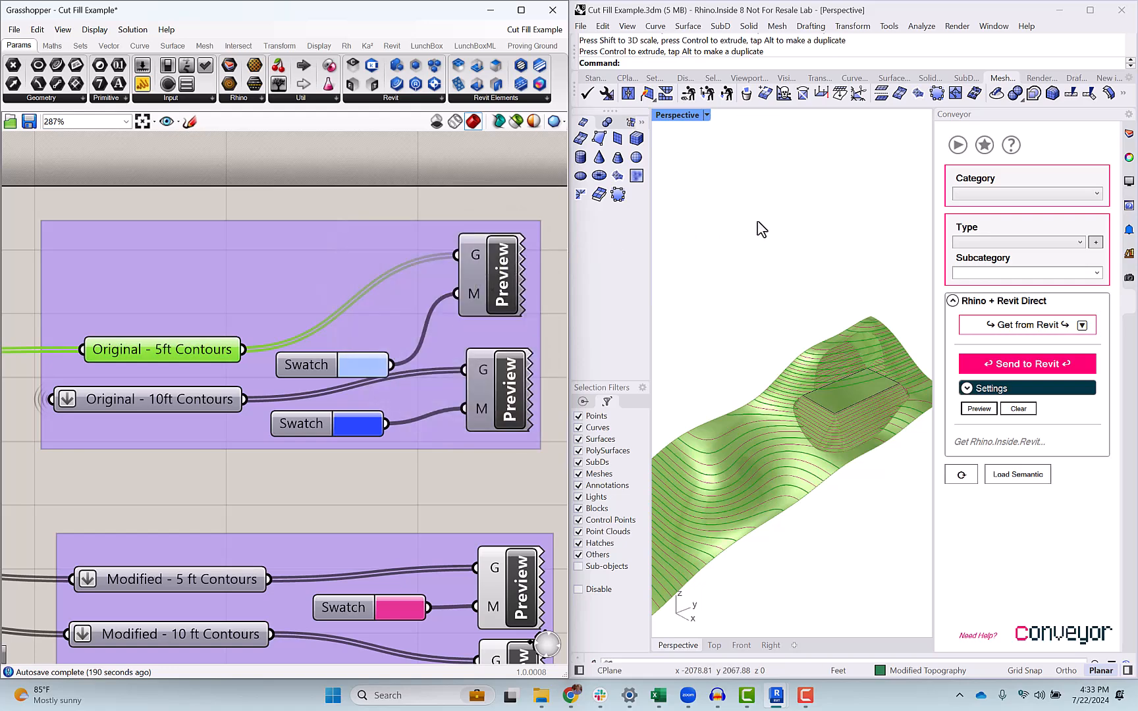
right_click_drag(838, 352, 821, 216)
right_click_drag(872, 447, 777, 427)
left_click(498, 588)
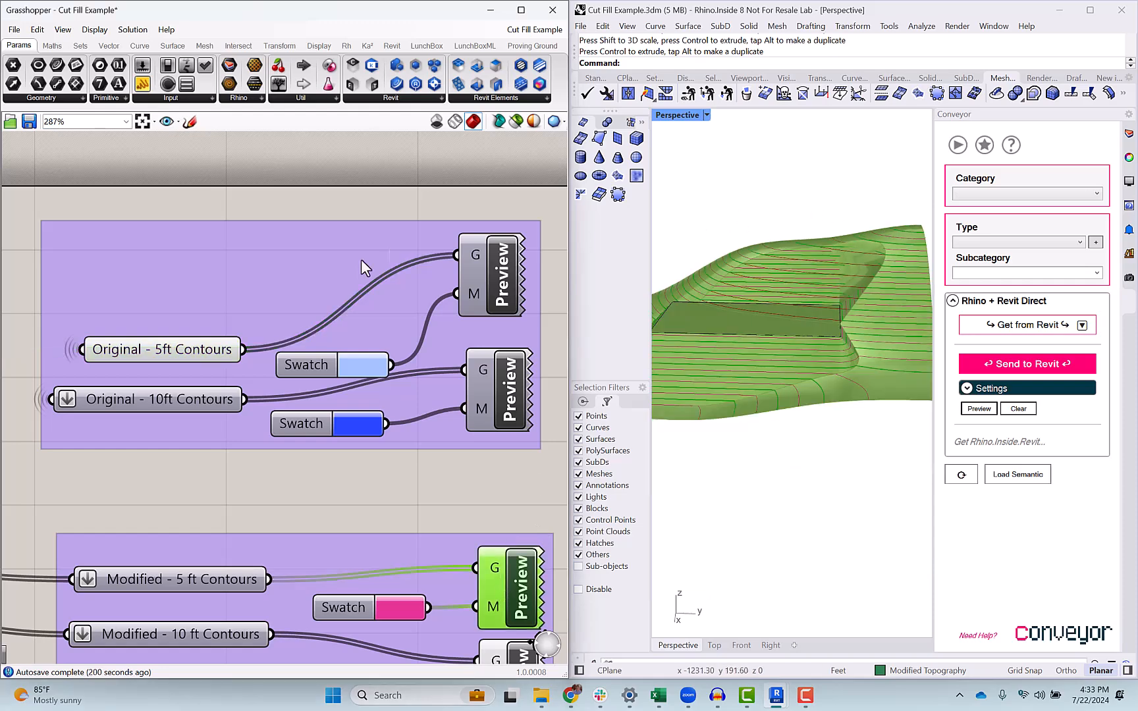
- Bake the Original - 5ft Contours curves onto the Topography - Original layer
left_click(177, 351)
right_click(177, 351)
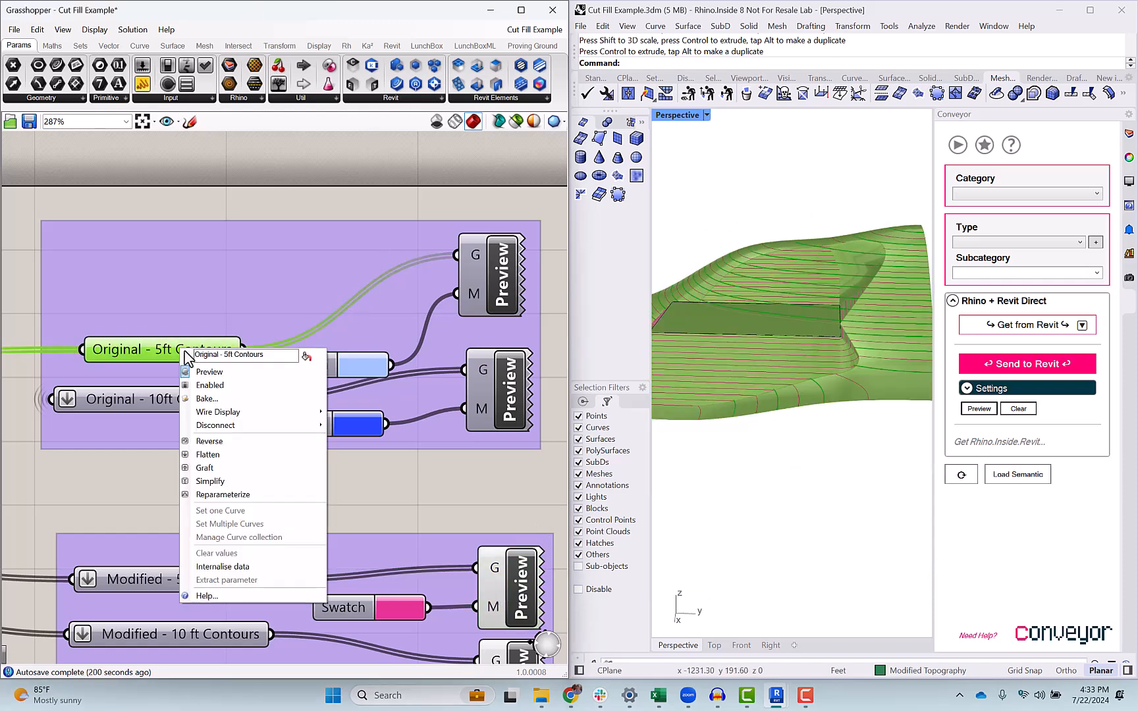
left_click(204, 395)
left_click(221, 294)
left_click(220, 525)
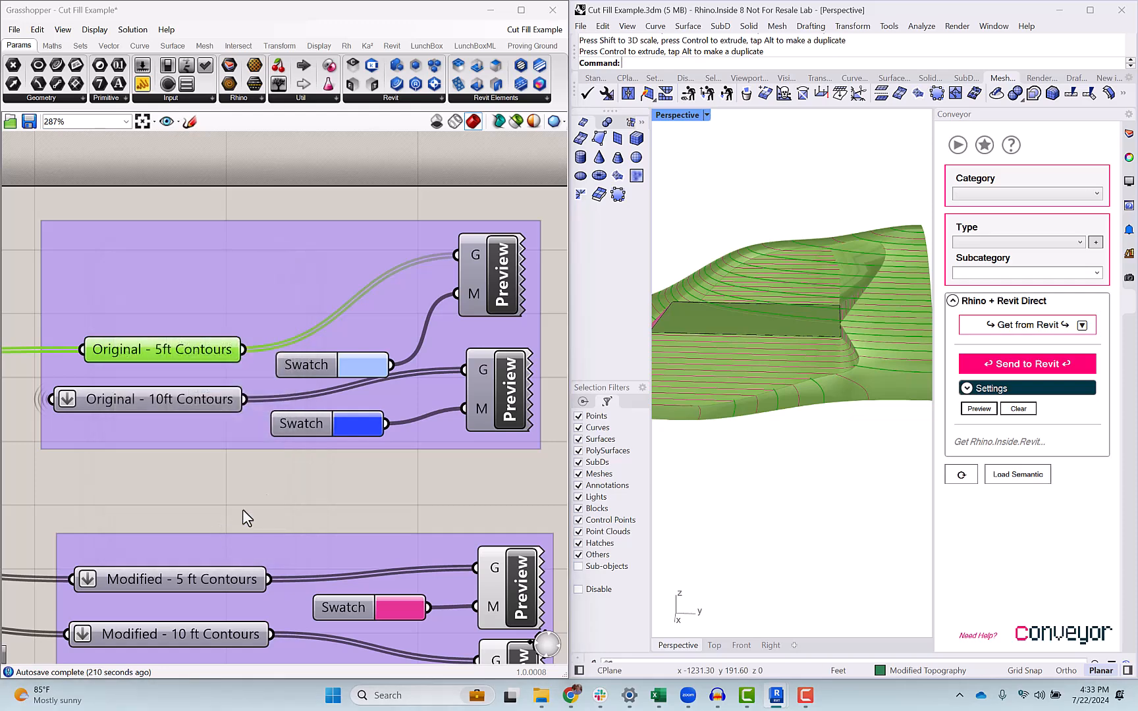
- Bake the Modified - 5 ft Contours curves onto the Modified Contours 5' layer
scroll(319, 366, "down", 3)
scroll(304, 442, "up", 4)
right_click(260, 490)
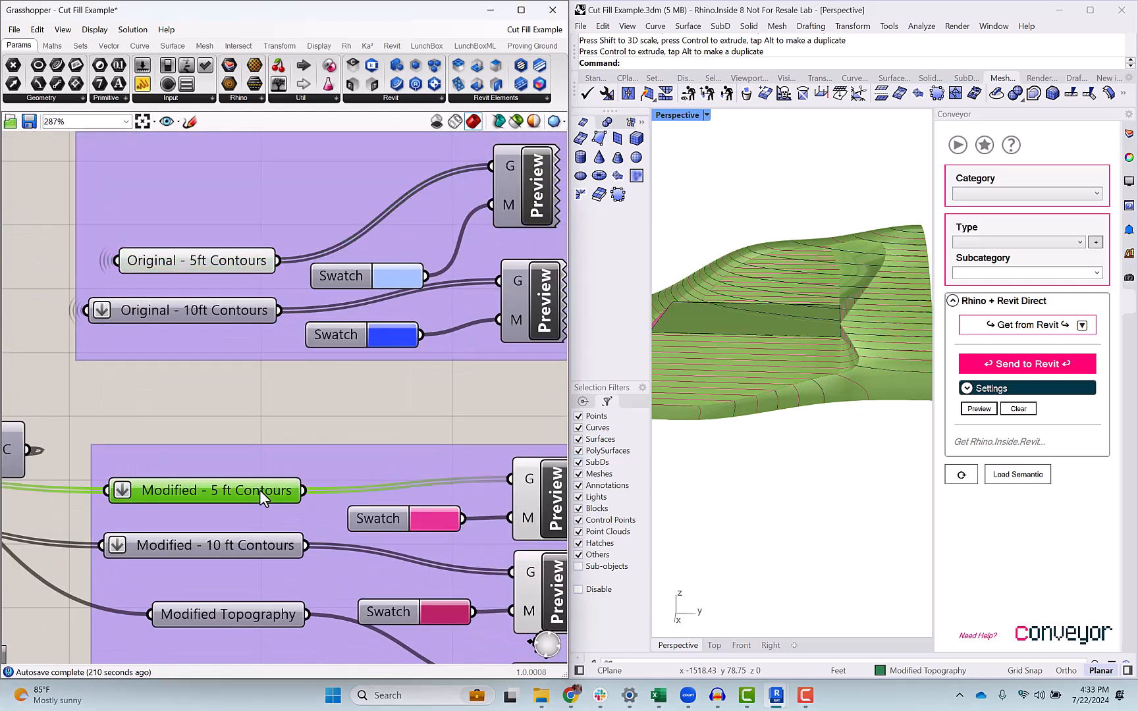
left_click(299, 474)
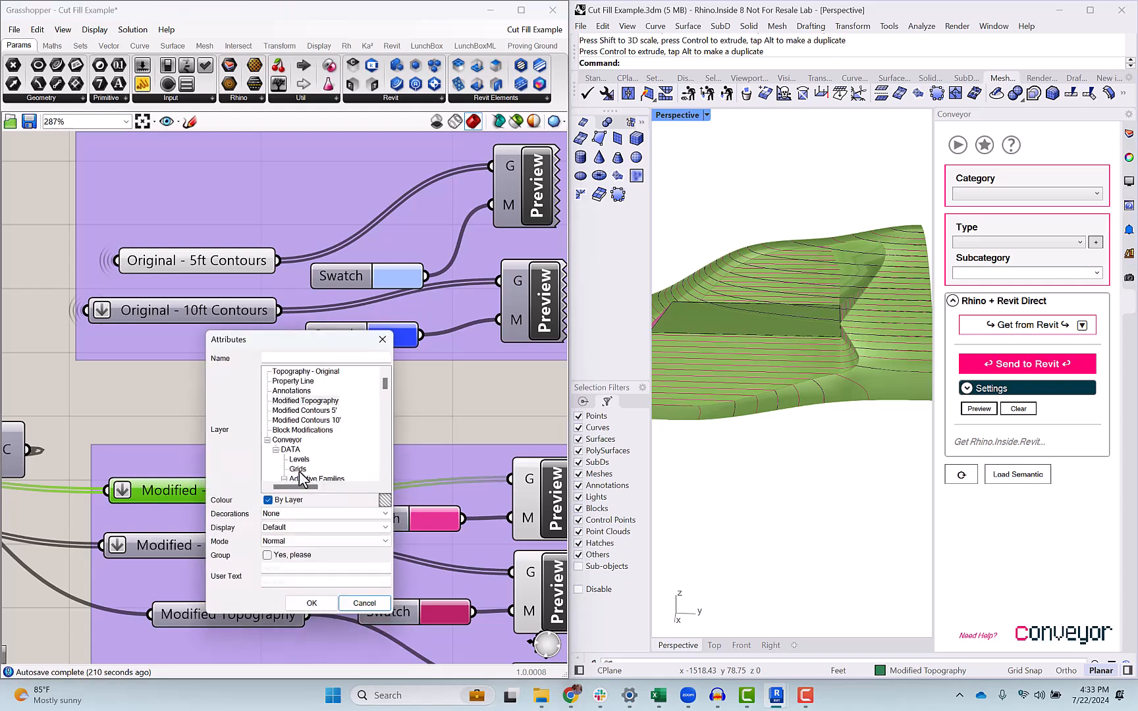
left_click(309, 412)
left_click(312, 603)
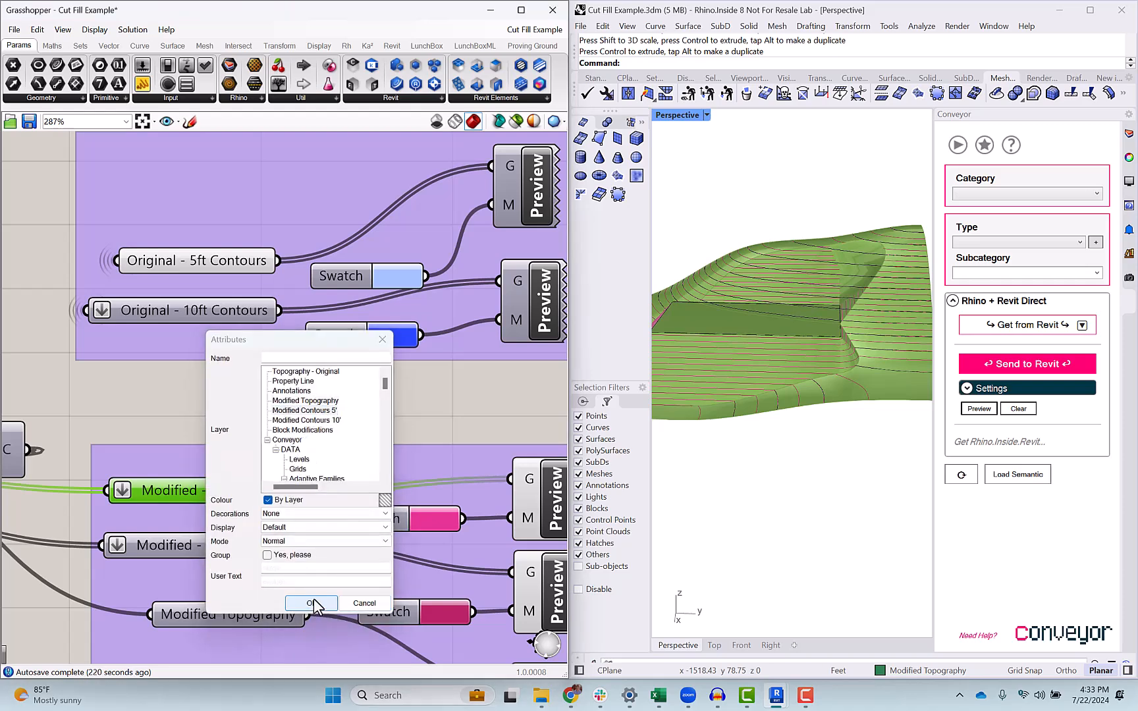
- Bake the Modified - 10 ft Contours curves onto the Modified Contours 10' layer
scroll(237, 493, "up", 3)
right_click(240, 485)
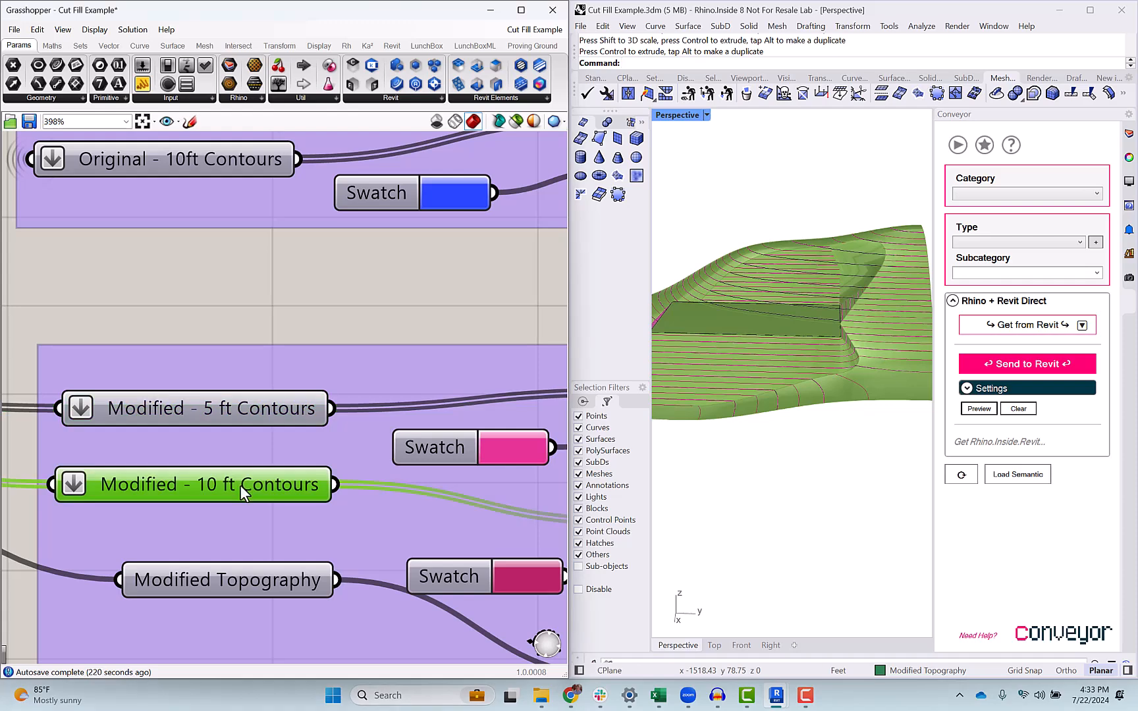
left_click(269, 474)
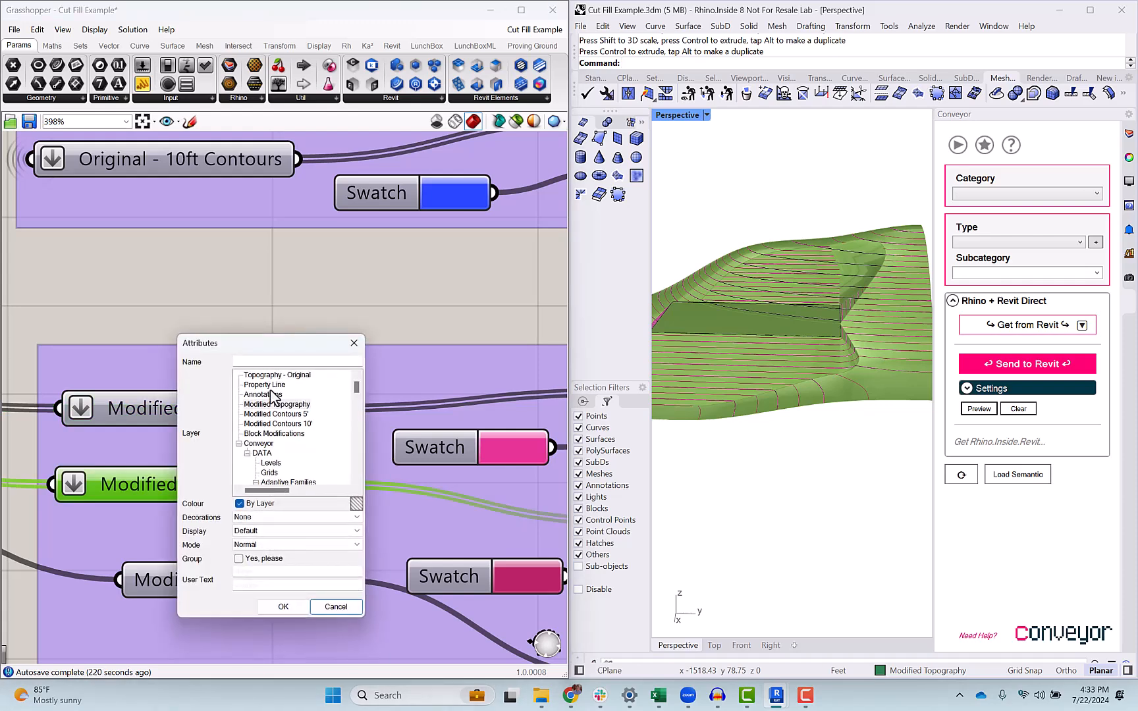
left_click(288, 423)
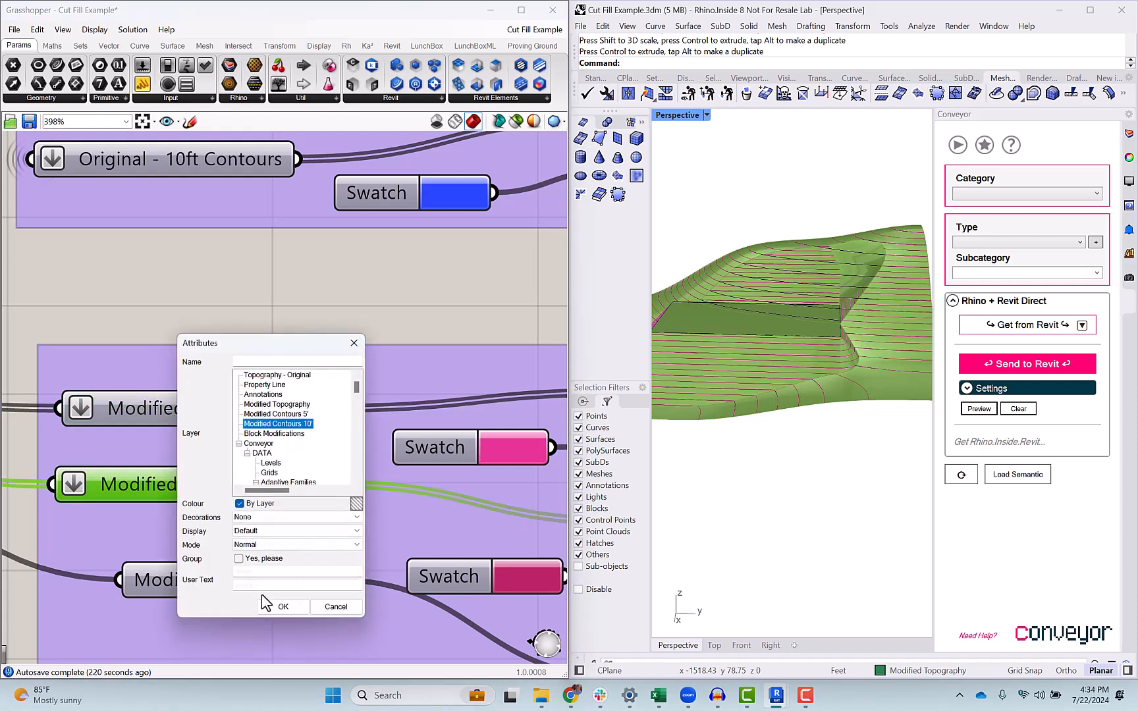
left_click(283, 607)
scroll(323, 327, "down", 3)
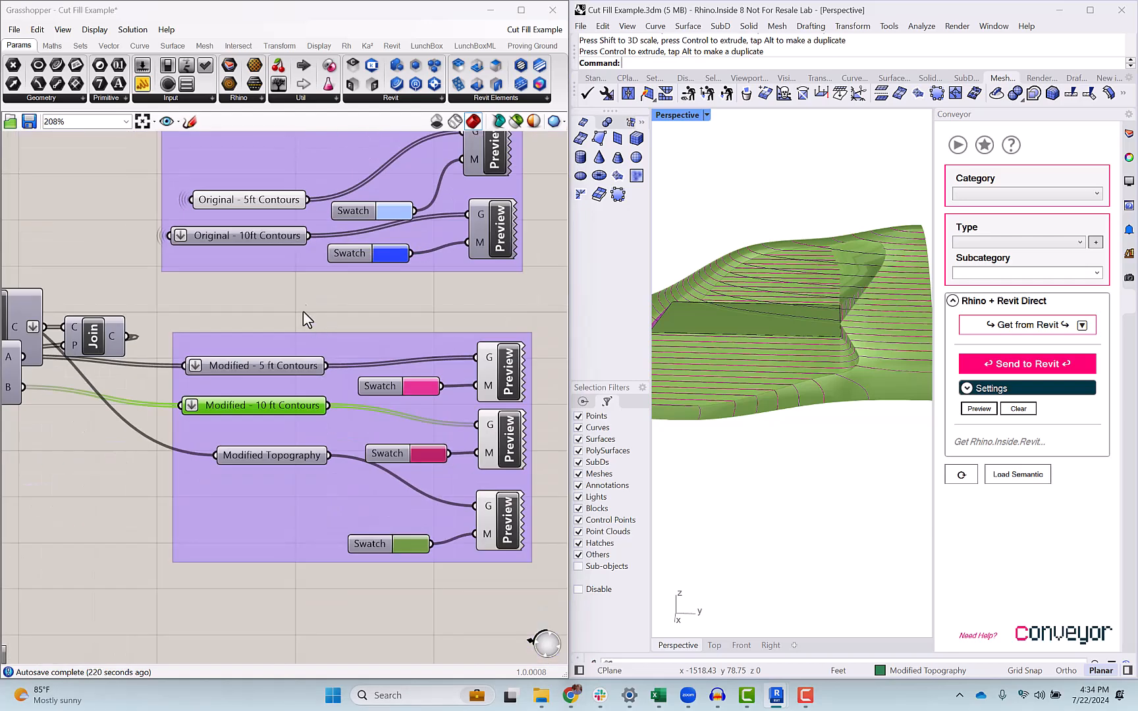
- Bake the Modified Topography geometry onto the Modified Topography layer
right_click_drag(322, 322, 240, 403)
right_click_drag(480, 486, 450, 458)
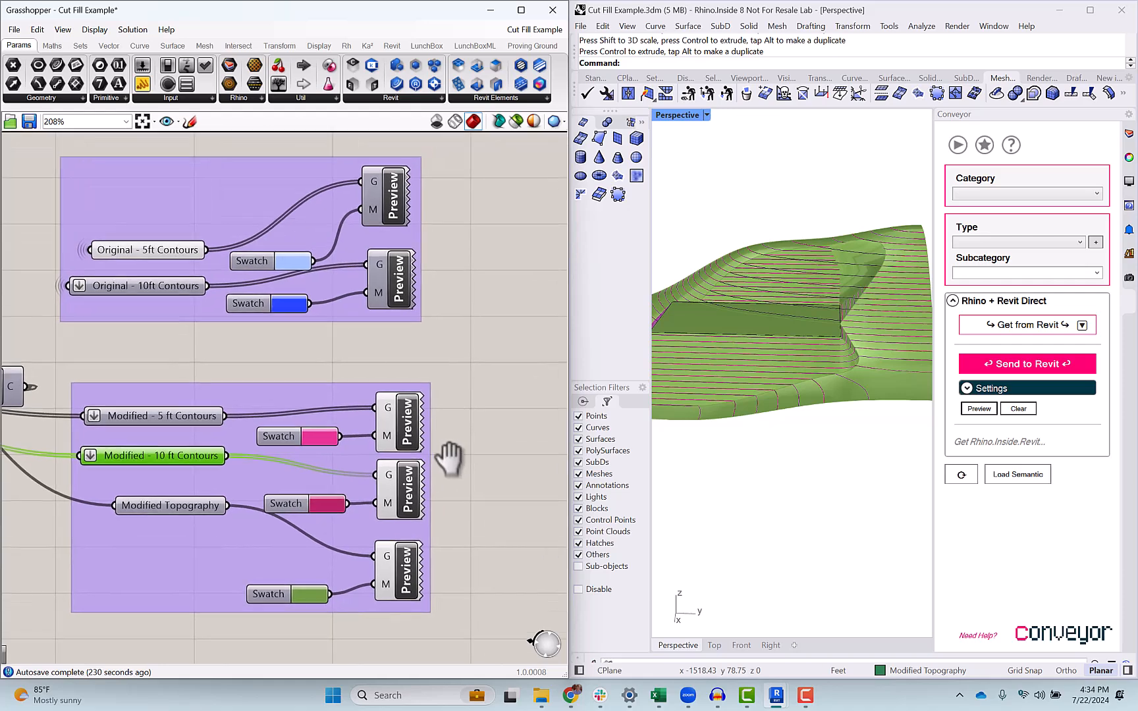
scroll(184, 462, "down", 1)
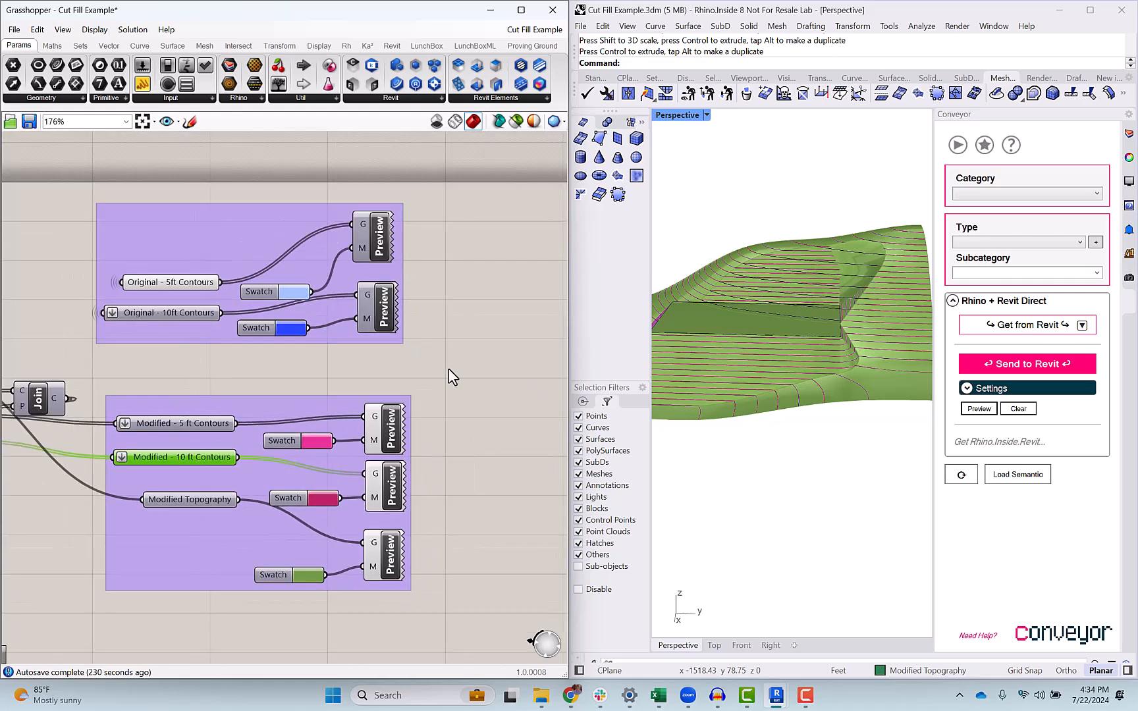
right_click_drag(727, 249, 797, 263)
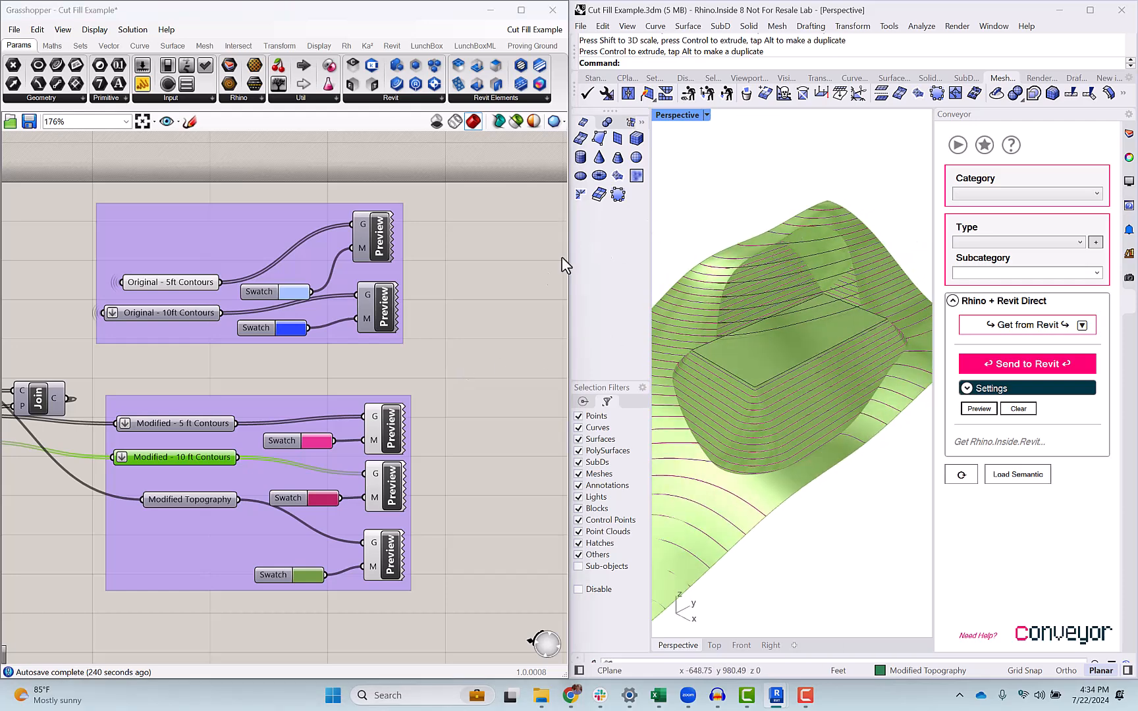
left_click(212, 500)
right_click(214, 501)
left_click(247, 487)
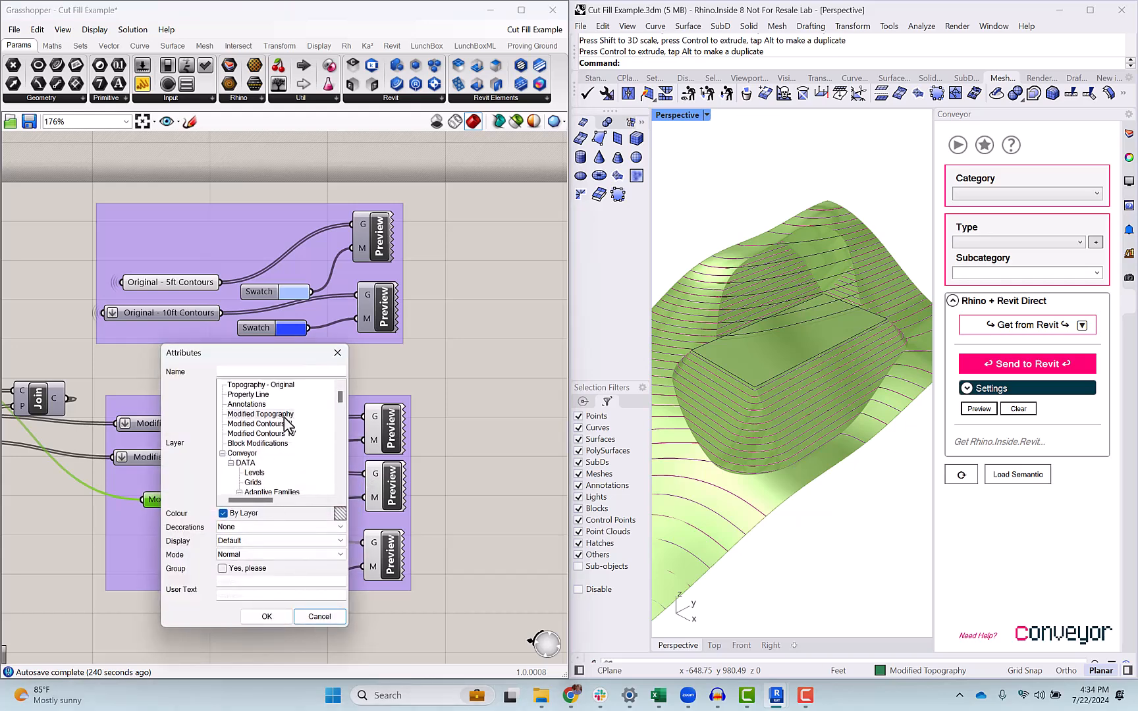
left_click(266, 617)
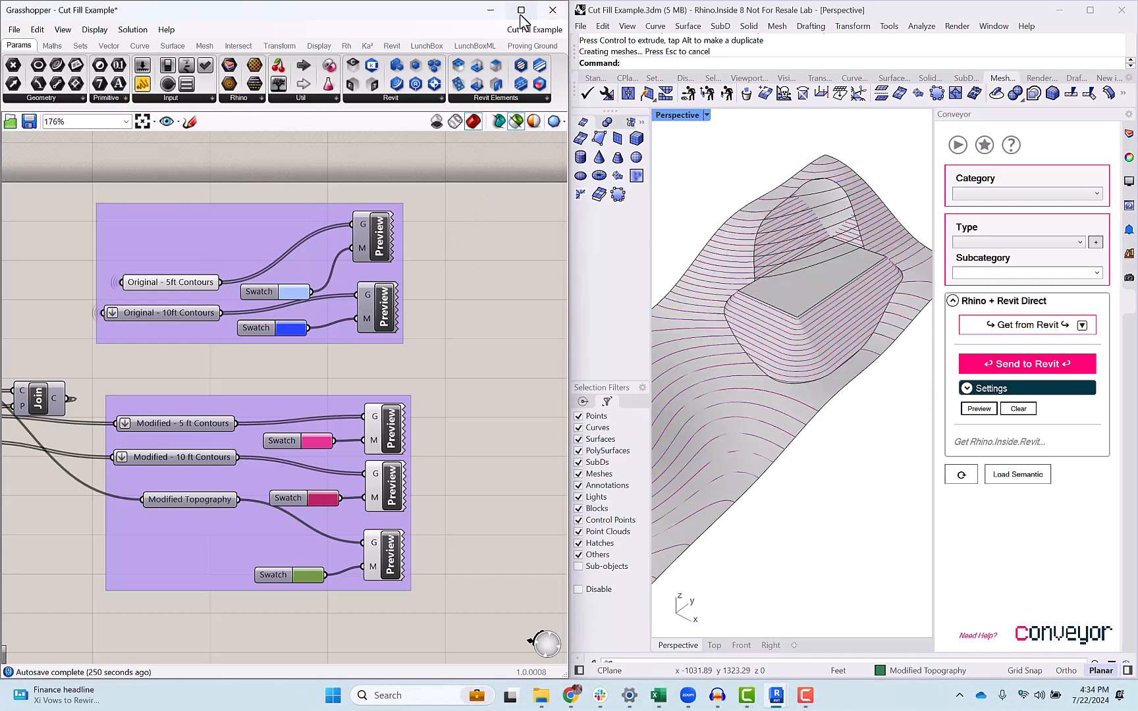
- Minimize Grasshopper and examine the baked terrain and individual contour curves around the building pad's cut and fill slopes
left_click(491, 10)
scroll(885, 273, "down", 3)
right_click_drag(874, 359, 844, 373)
scroll(884, 273, "up", 3)
scroll(885, 273, "up", 2)
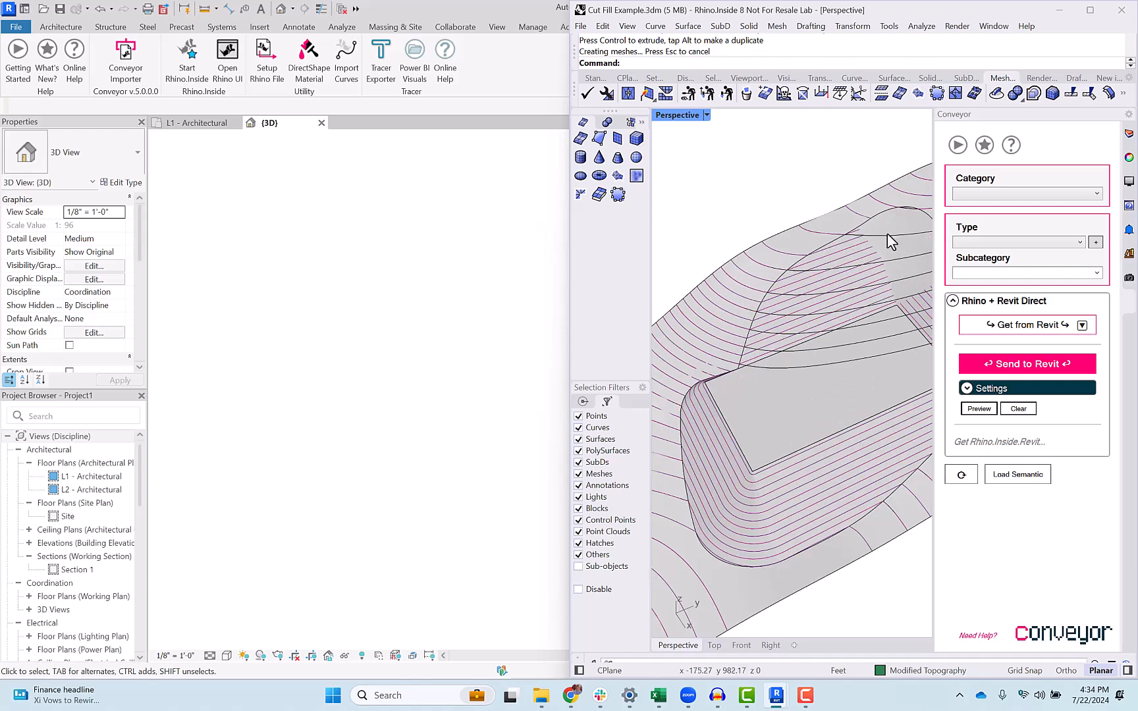
left_click(887, 237)
key("Escape")
left_click(890, 265)
key("Escape")
scroll(802, 232, "down", 2)
right_click_drag(802, 228, 759, 259)
scroll(758, 264, "up", 4)
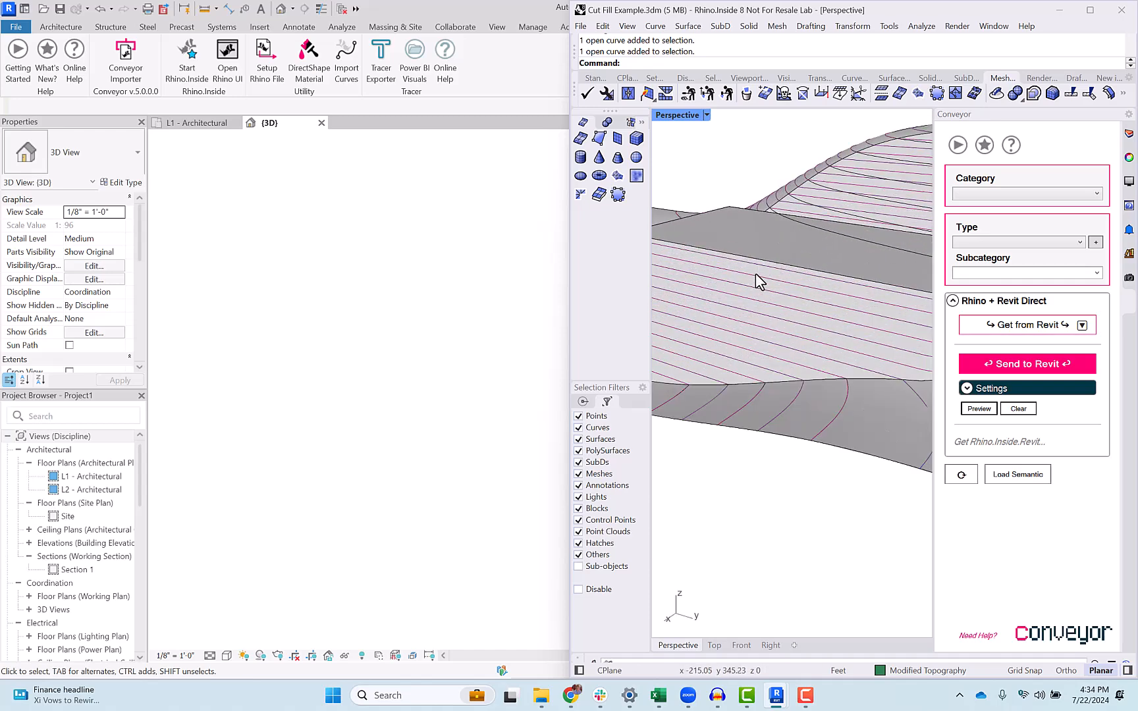
scroll(757, 270, "up", 3)
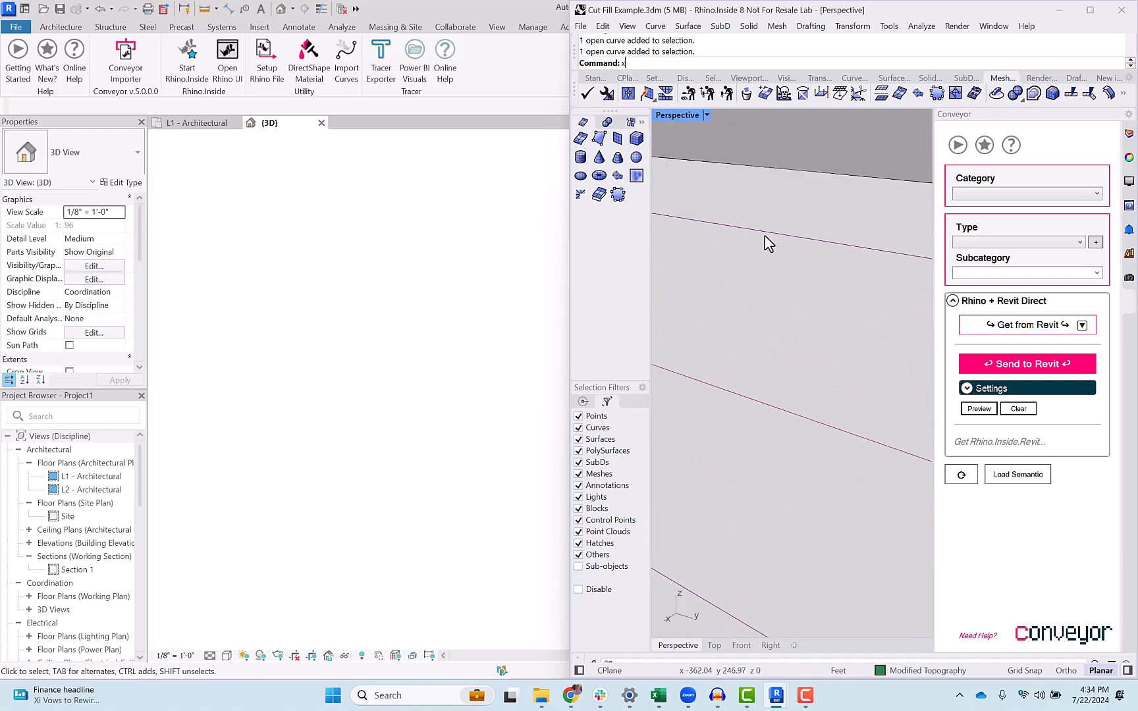
scroll(774, 356, "down", 4)
right_click_drag(805, 310, 801, 284)
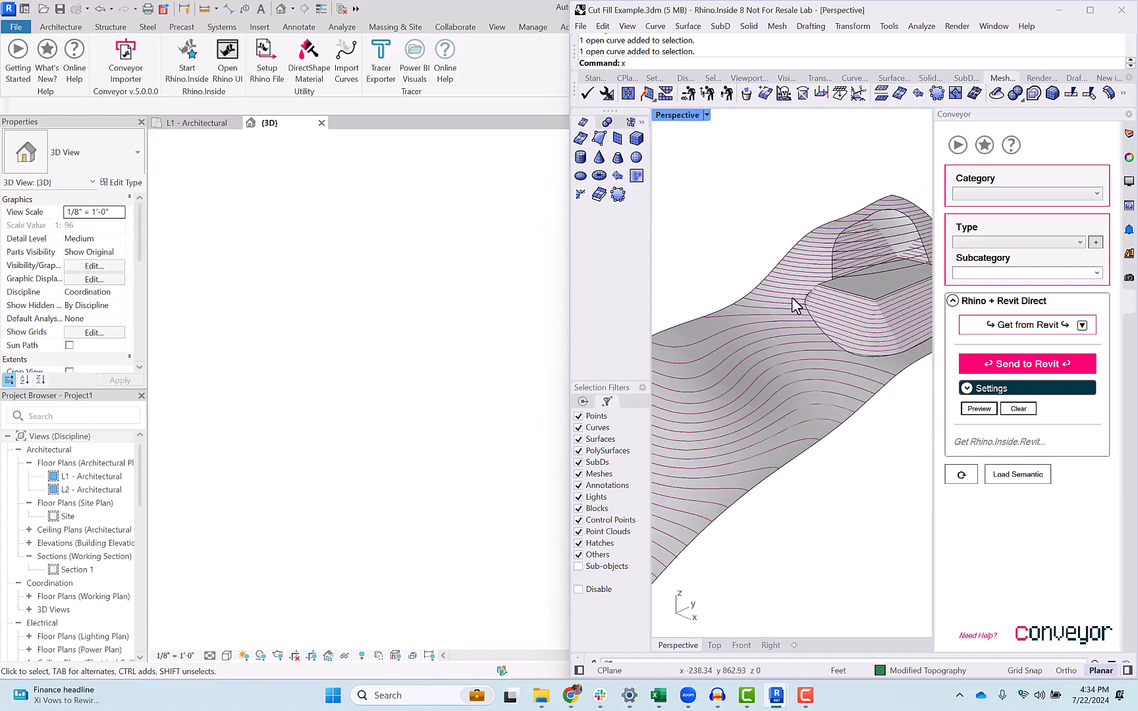
- Show the layer list, check the modified topography surface and the Modified Contours 5' and 10' curves by selecting them, and deselect everything
left_click(1129, 132)
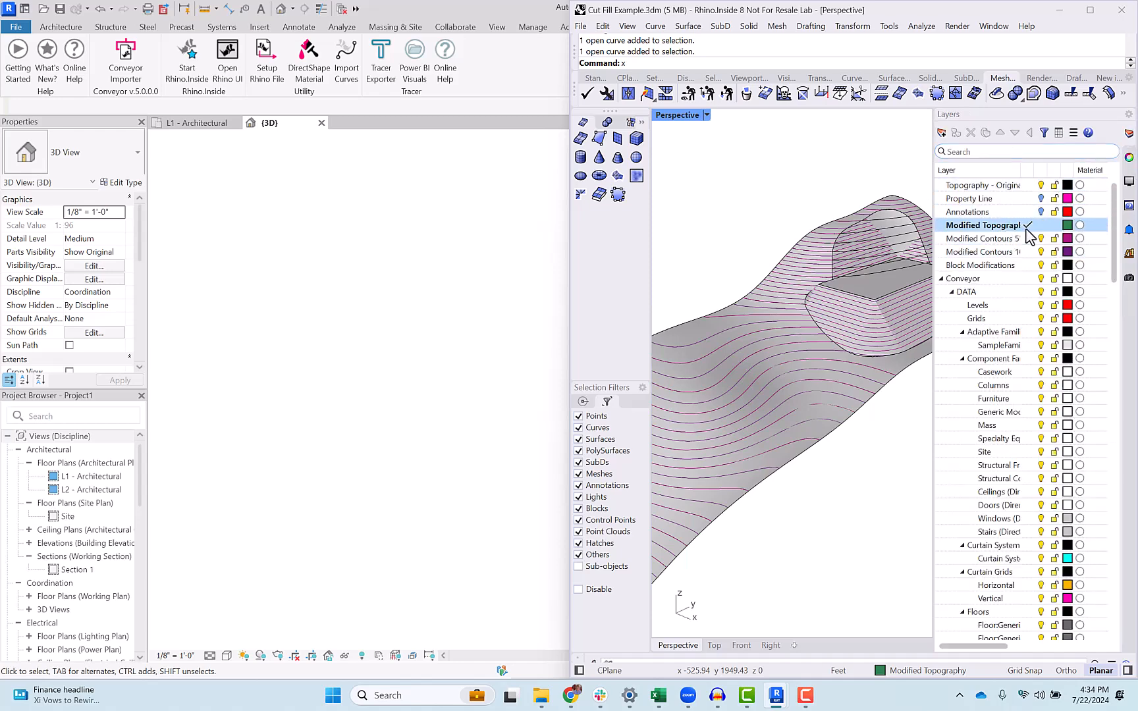
left_click(874, 291)
right_click(1010, 245)
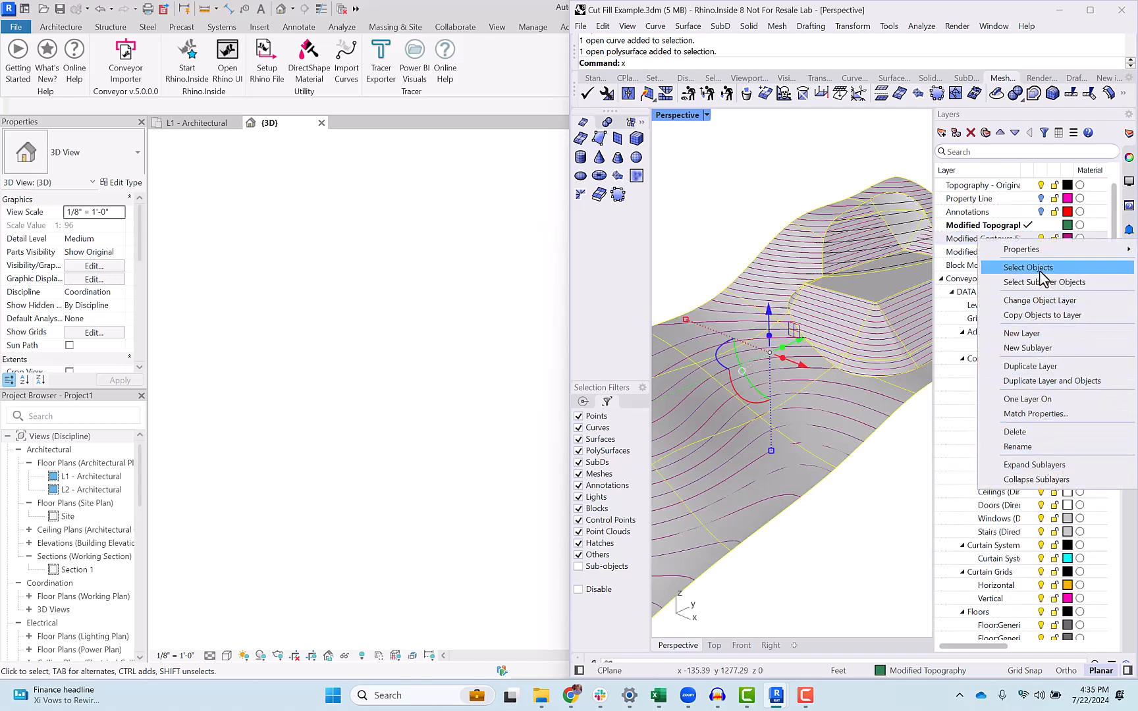
left_click(1040, 269)
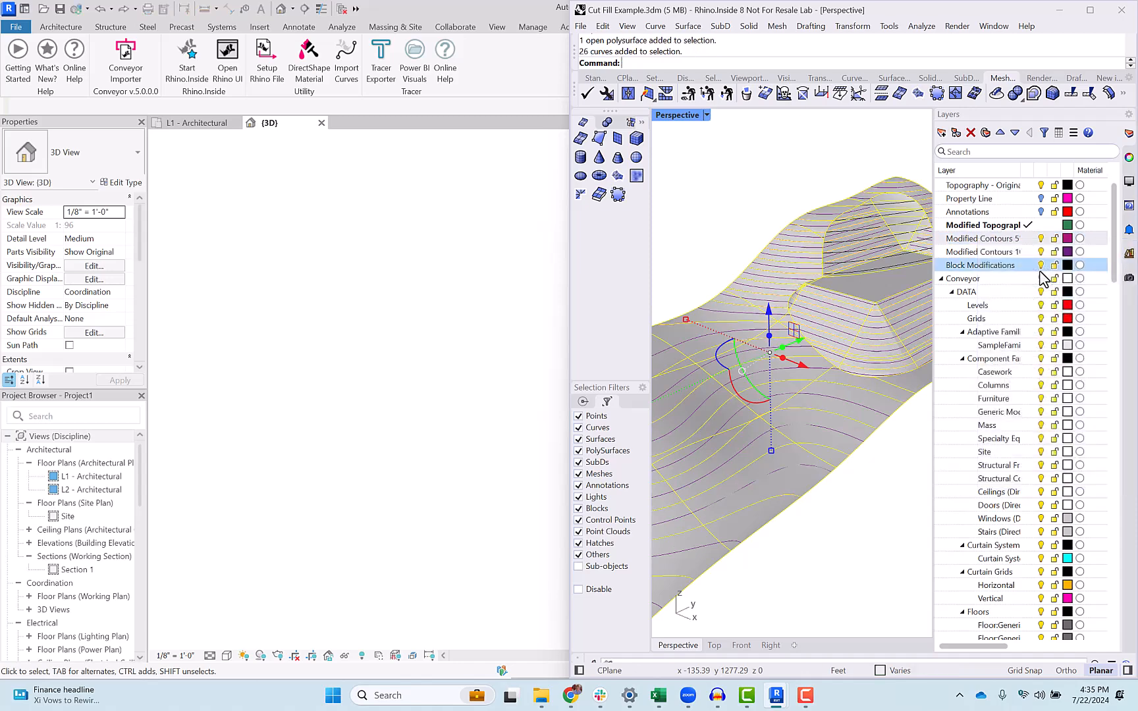
right_click(1006, 251)
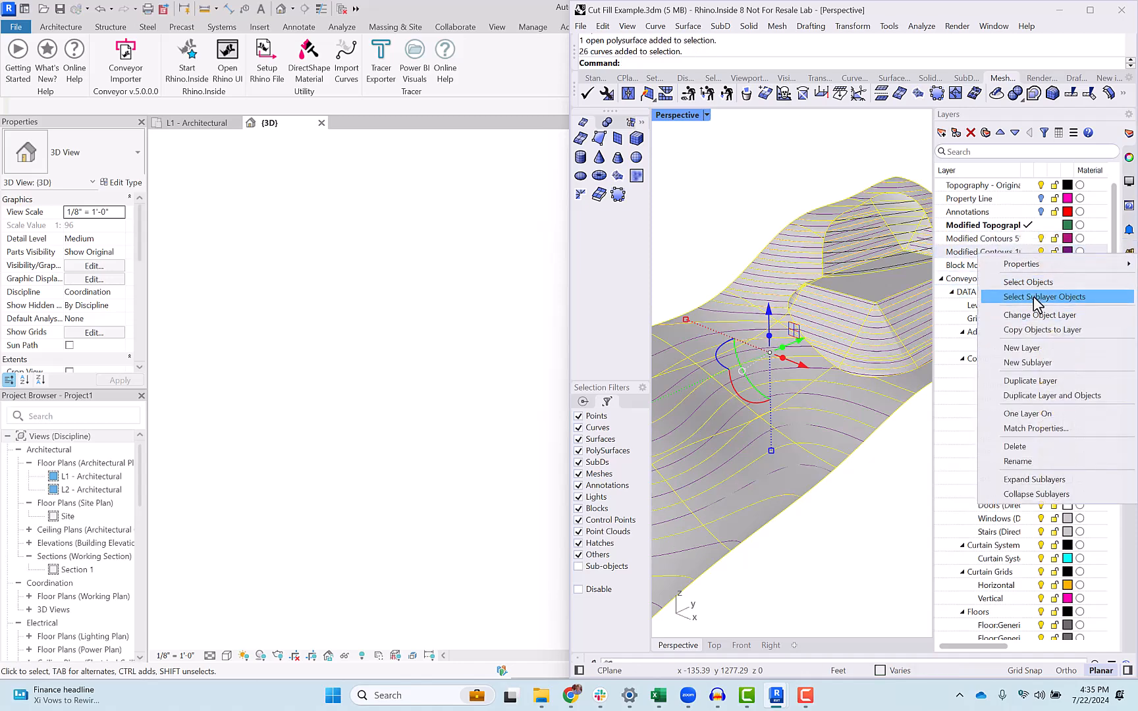
left_click(1034, 297)
left_click(808, 172)
left_click(1024, 228)
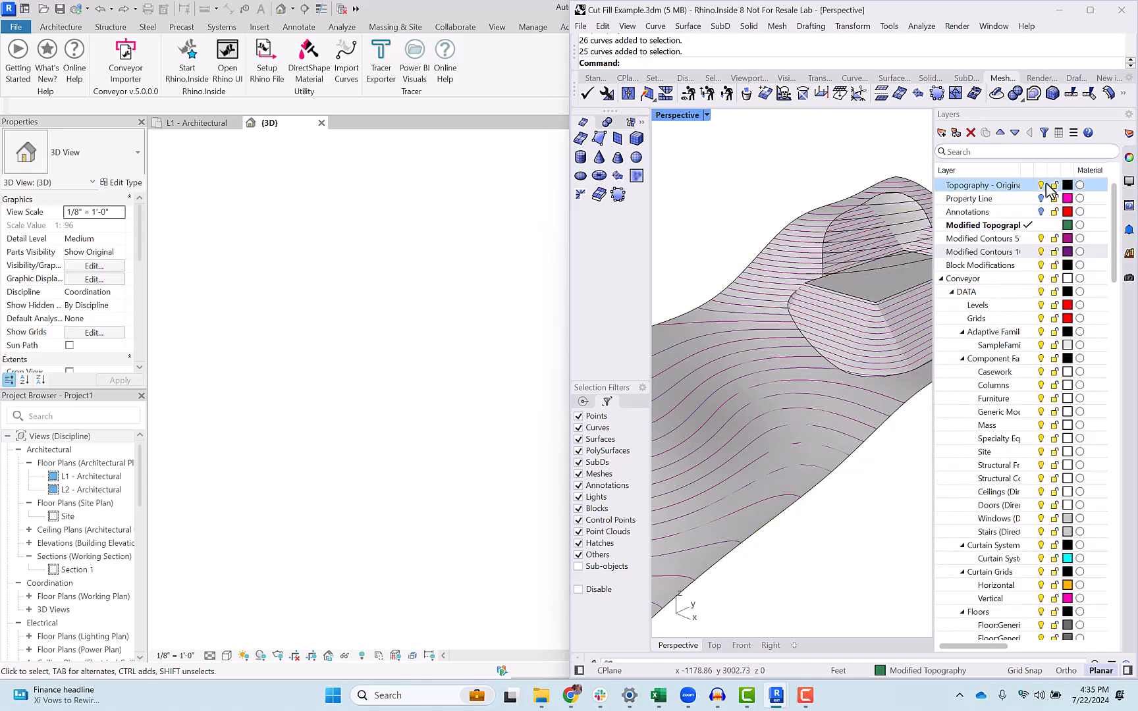
- Run the ConveyorV5 command with Imperial as the Revit units
right_click_drag(792, 181, 817, 260)
scroll(782, 270, "down", 3)
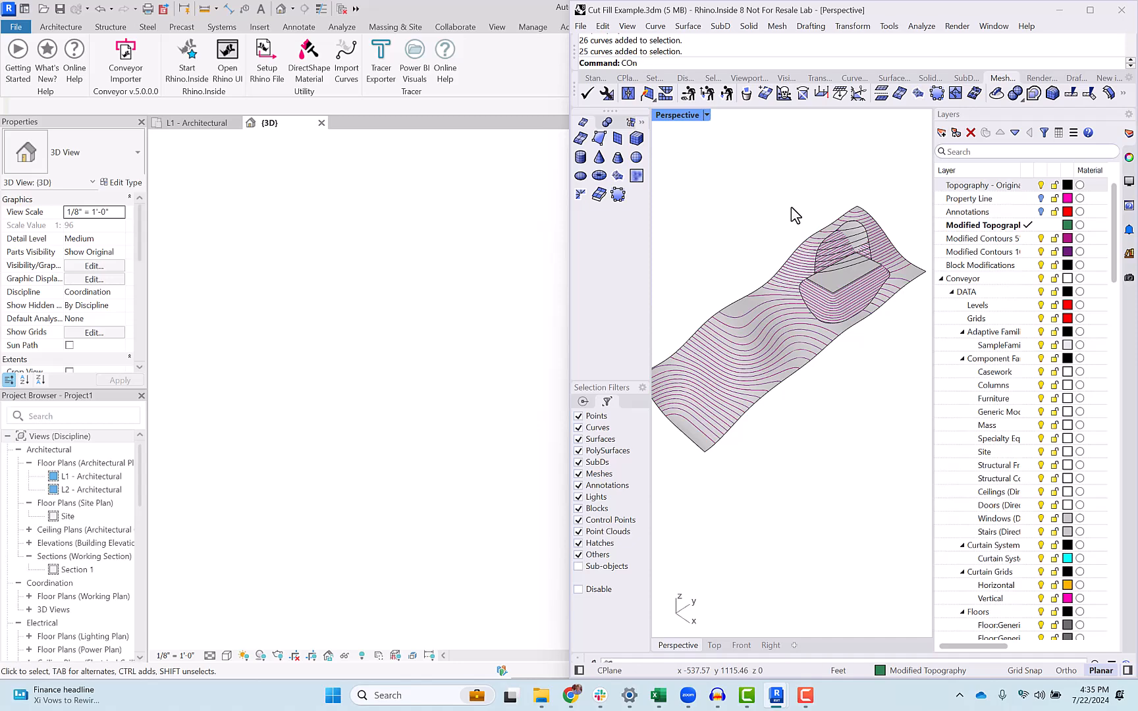
type("veyorV5")
key("Return")
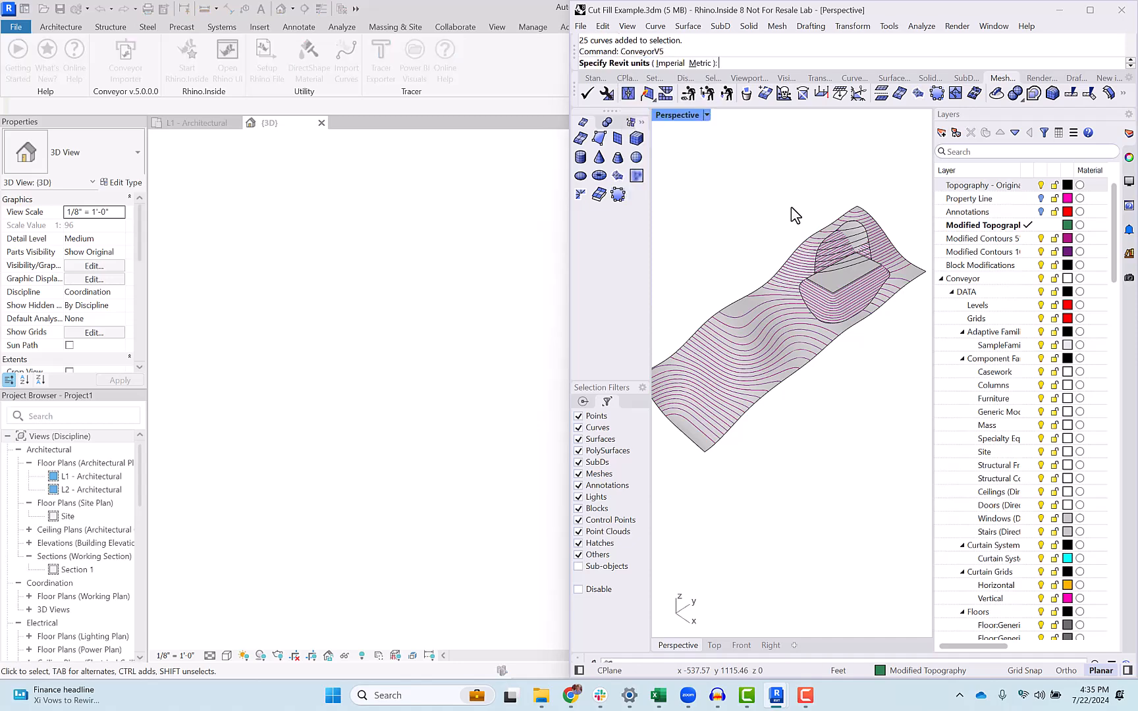
left_click(674, 63)
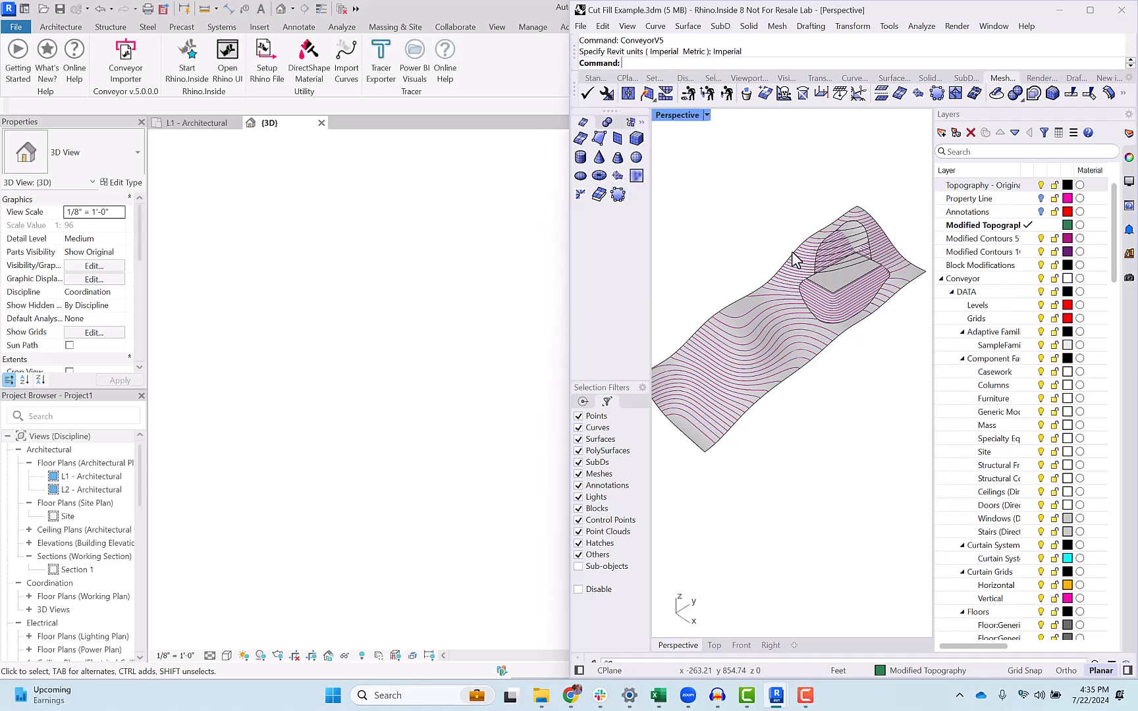
- Combine the modified terrain surface and all contour curves into a block named Topography, based at the terrain's nearest corner
scroll(780, 228, "down", 2)
left_click_drag(689, 186, 908, 423)
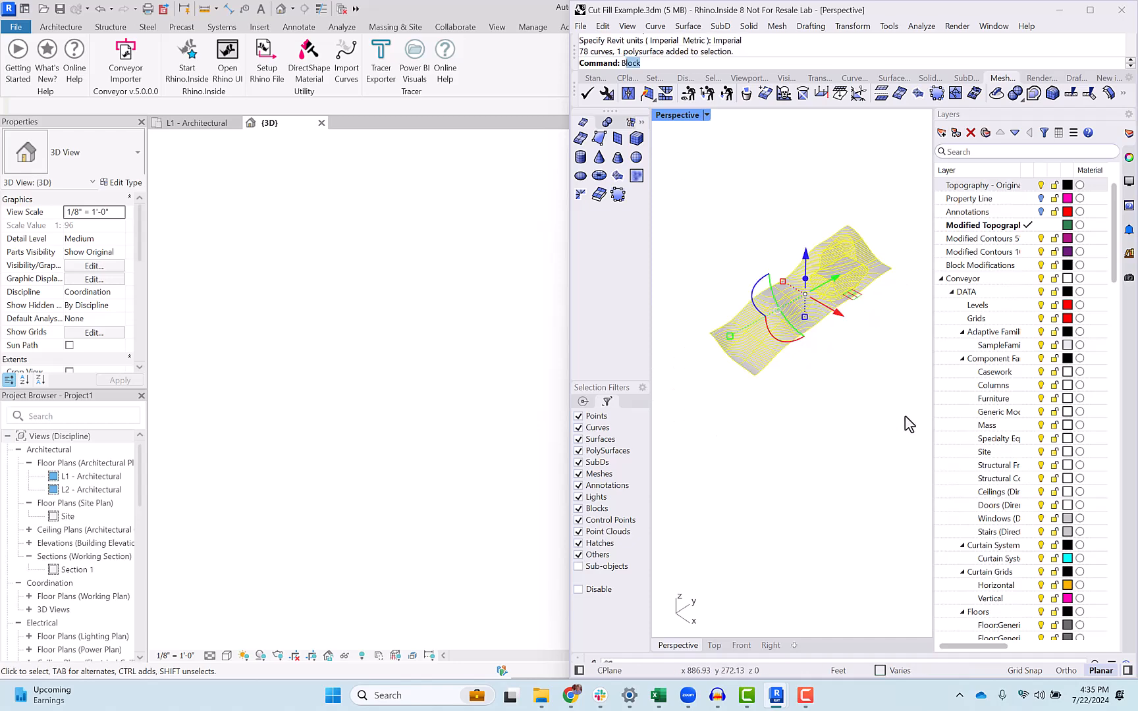
key("Return")
scroll(749, 370, "up", 5)
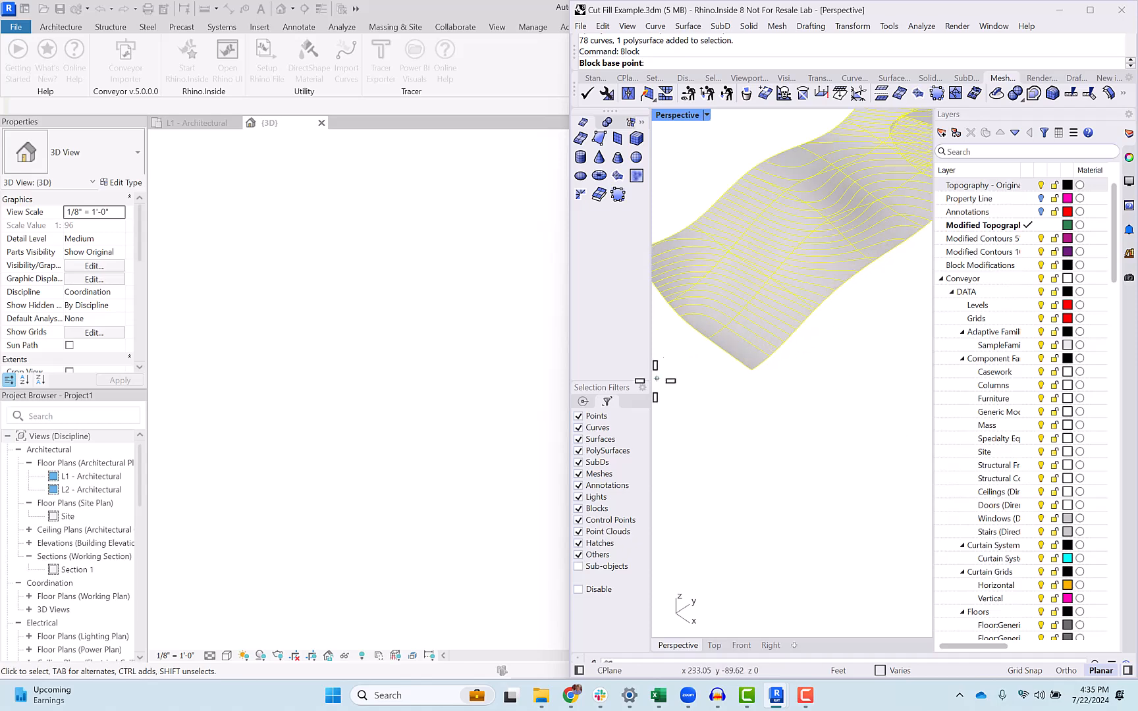
left_click(750, 370)
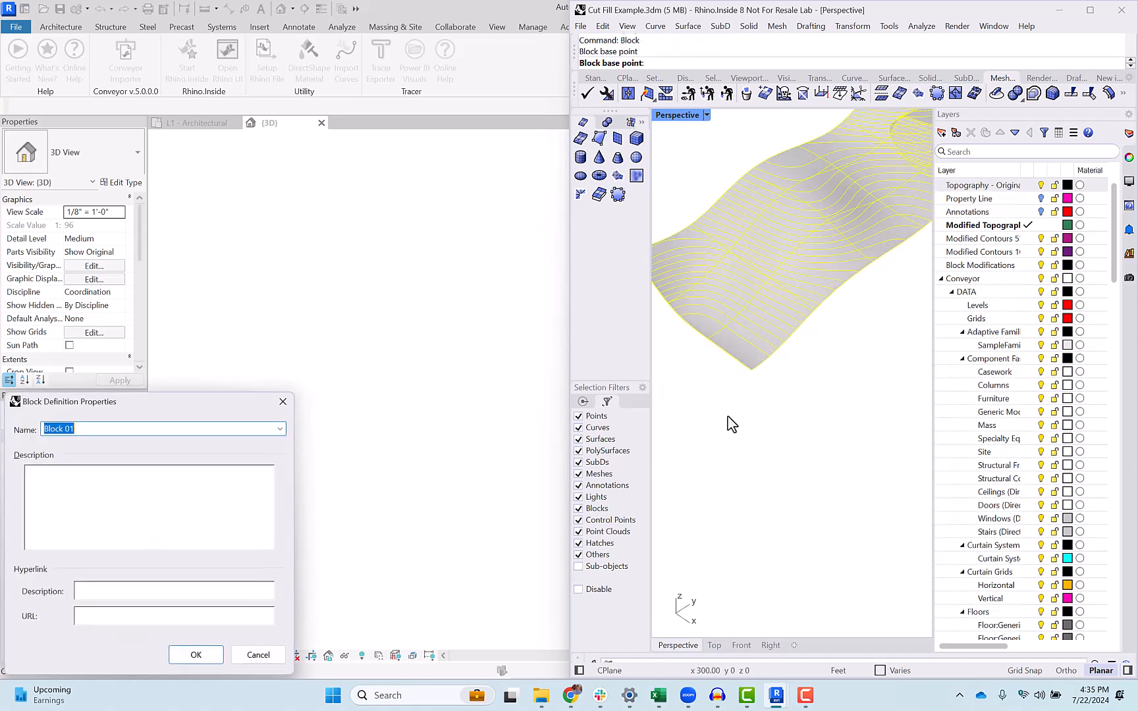
type("Topography")
left_click_drag(176, 409, 436, 254)
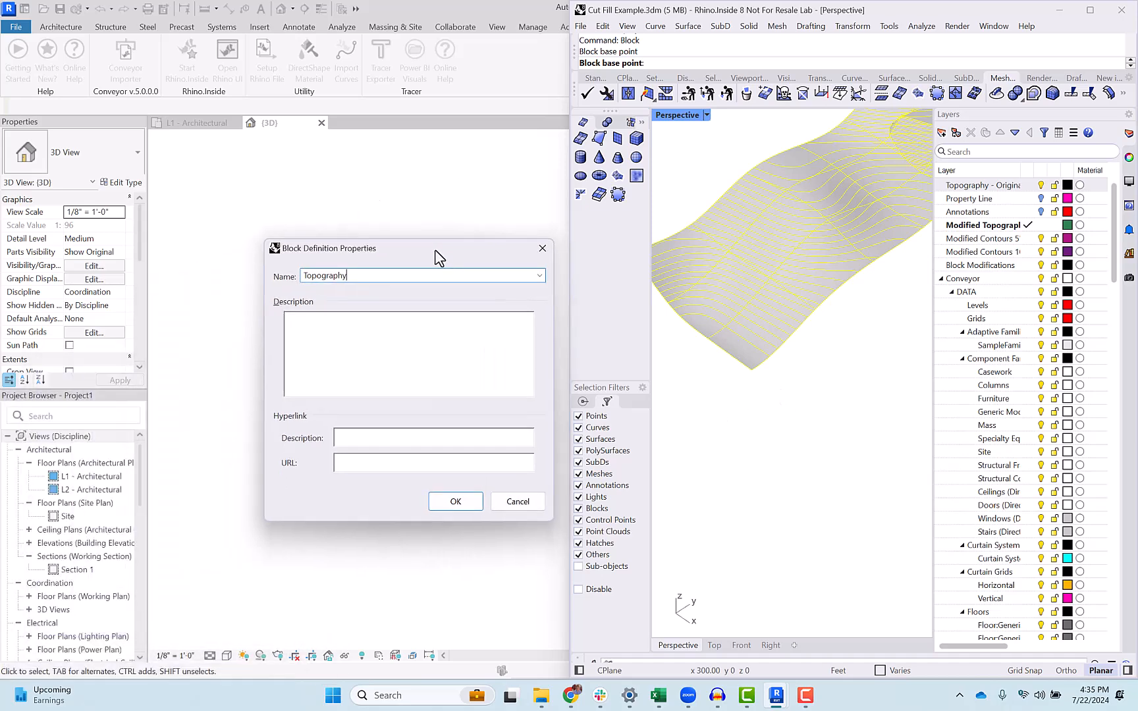
left_click(463, 502)
- Select the Topography block and assign it the Conveyor category Component Families with type Site
scroll(732, 459, "down", 5)
left_click(776, 369)
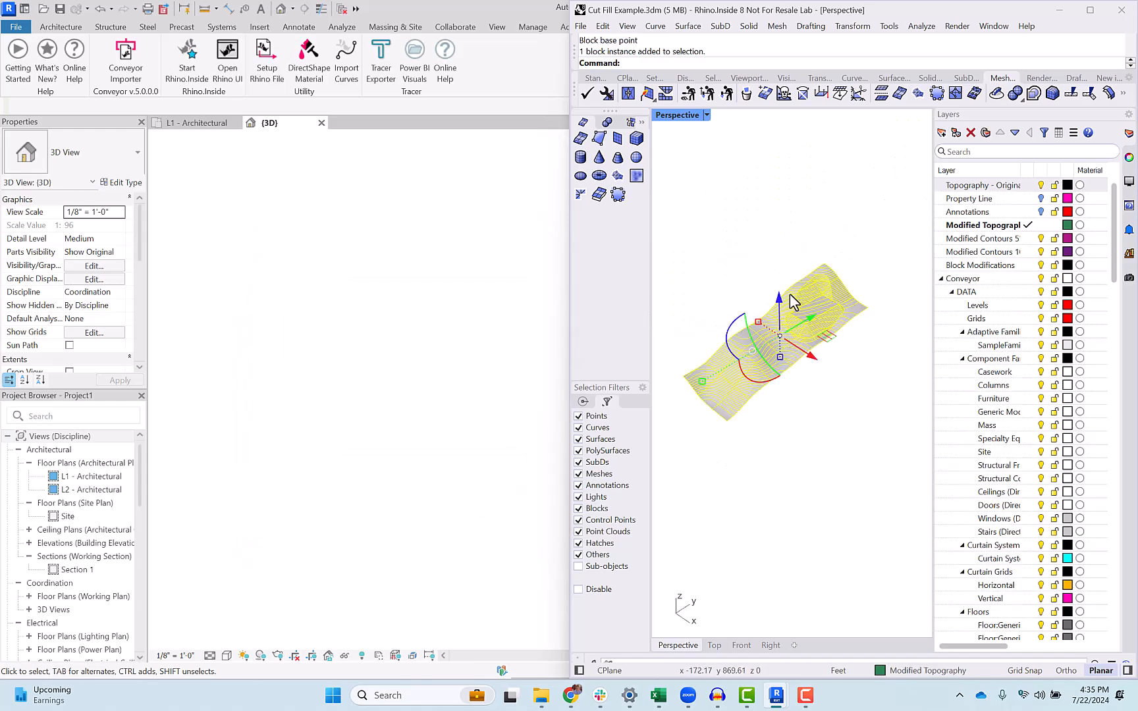
left_click(1130, 304)
left_click(1006, 195)
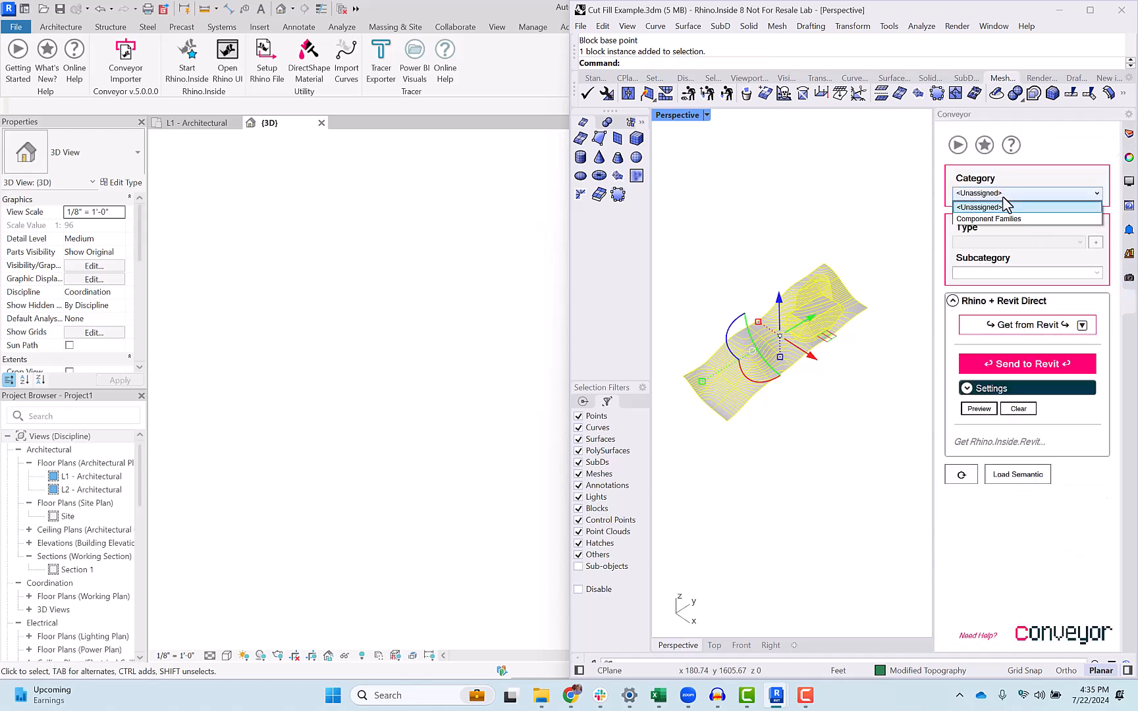
left_click(998, 220)
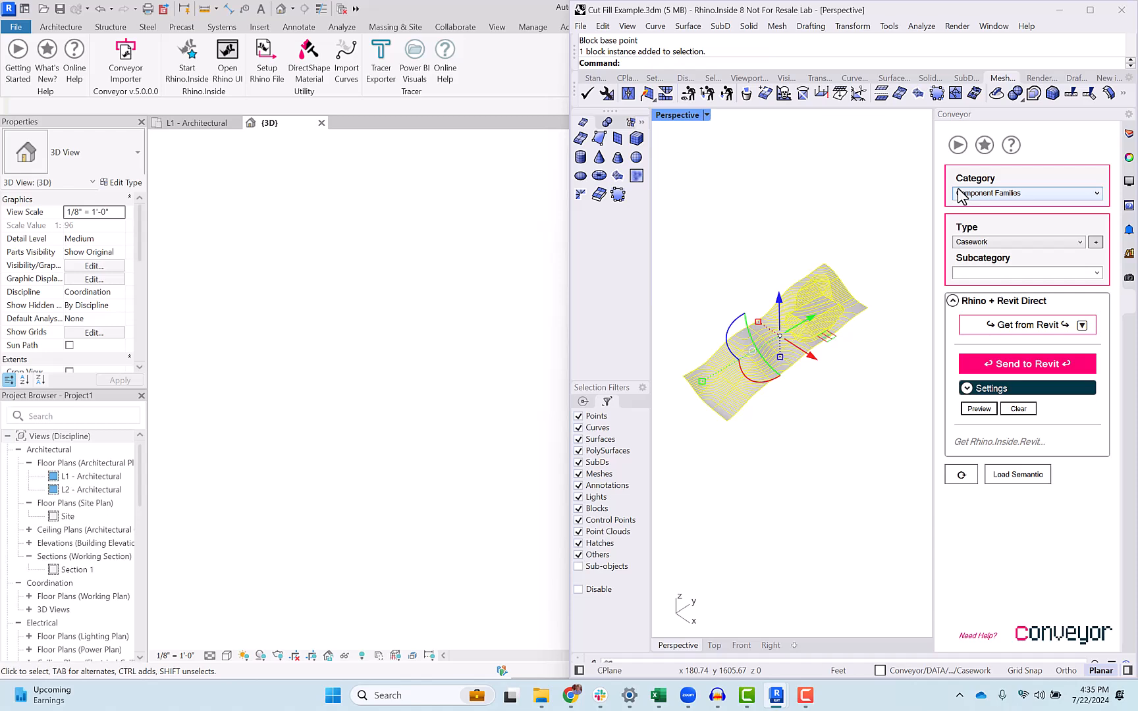
left_click(982, 244)
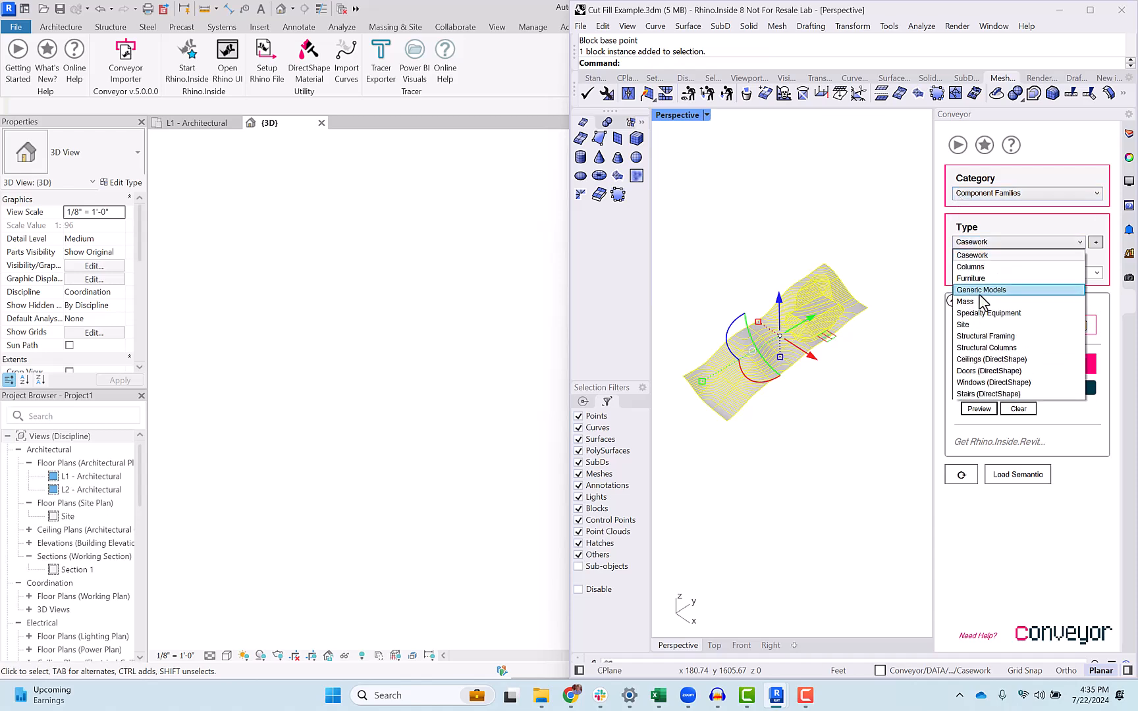
left_click(981, 326)
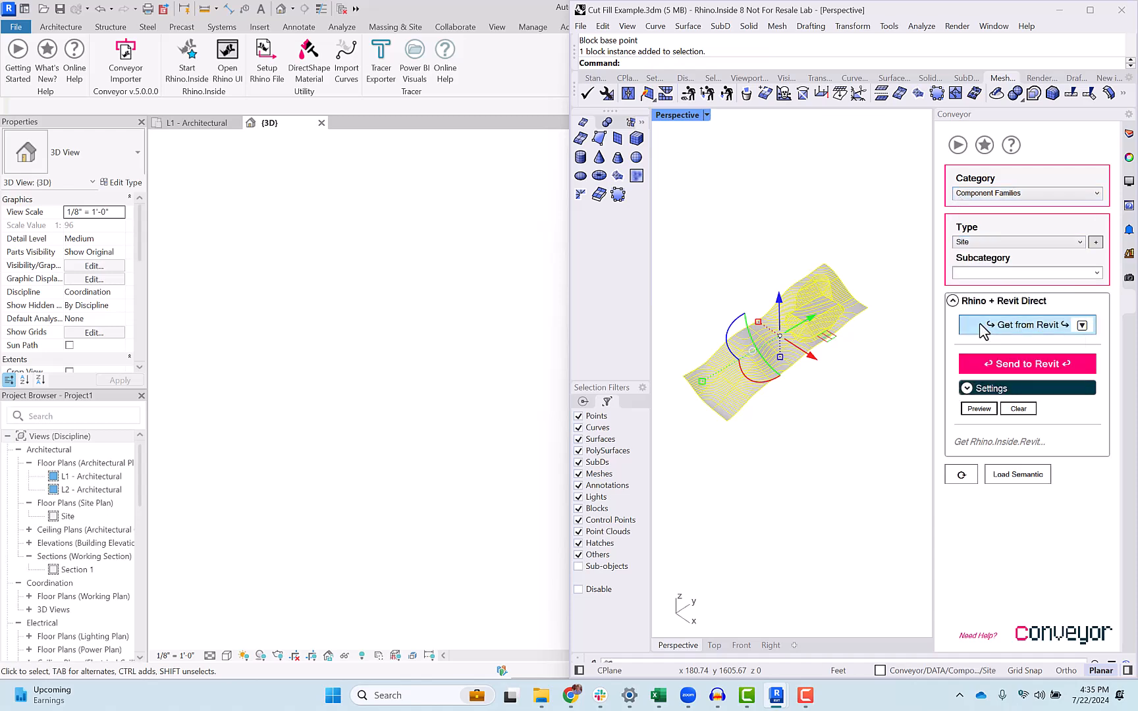
- Send the Topography block to Revit, loading its block definition, and deselect it in Rhino
scroll(777, 326, "up", 3)
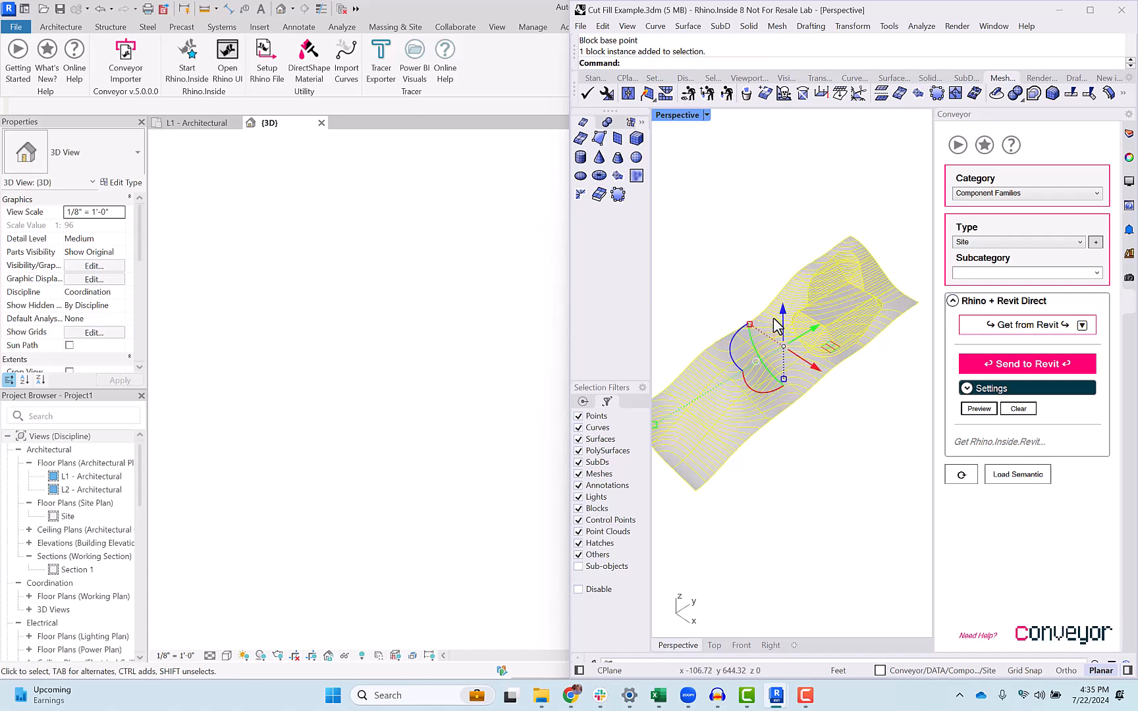
left_click(1014, 370)
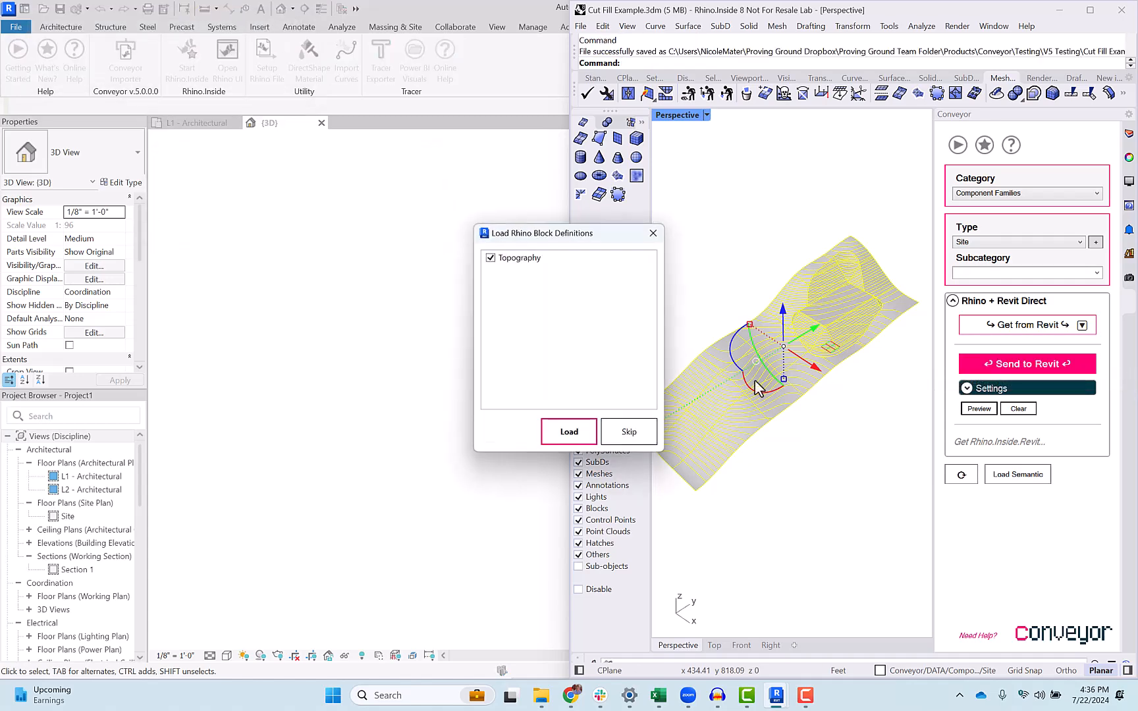
left_click(613, 432)
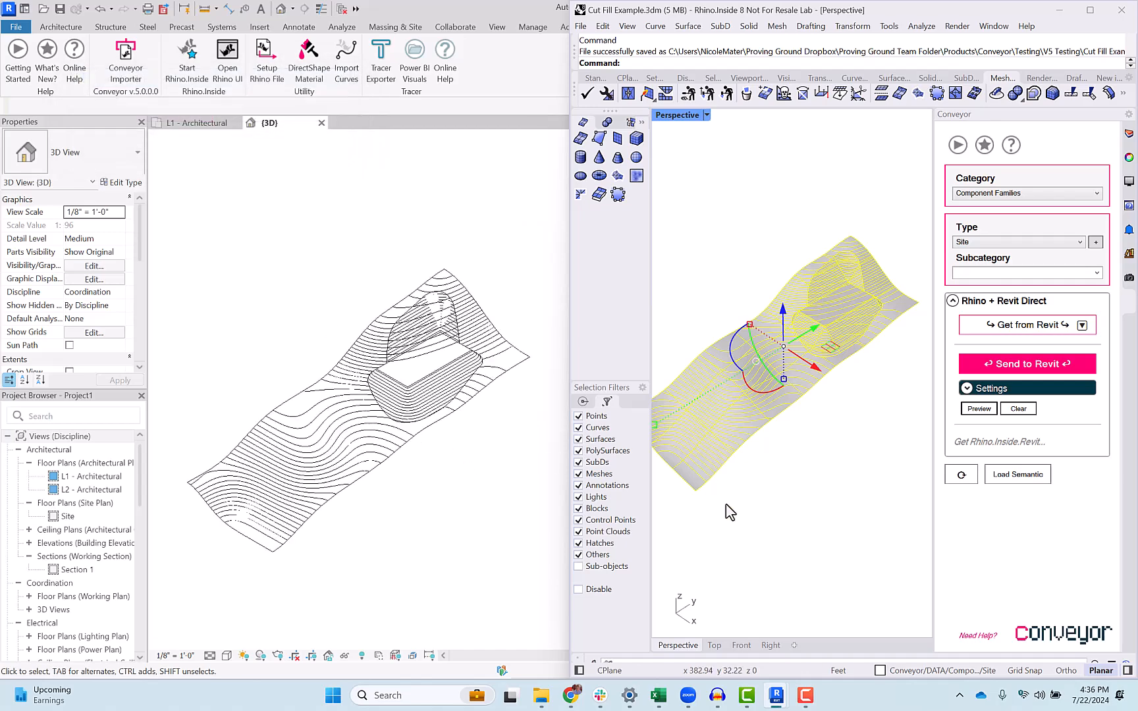
left_click(667, 317)
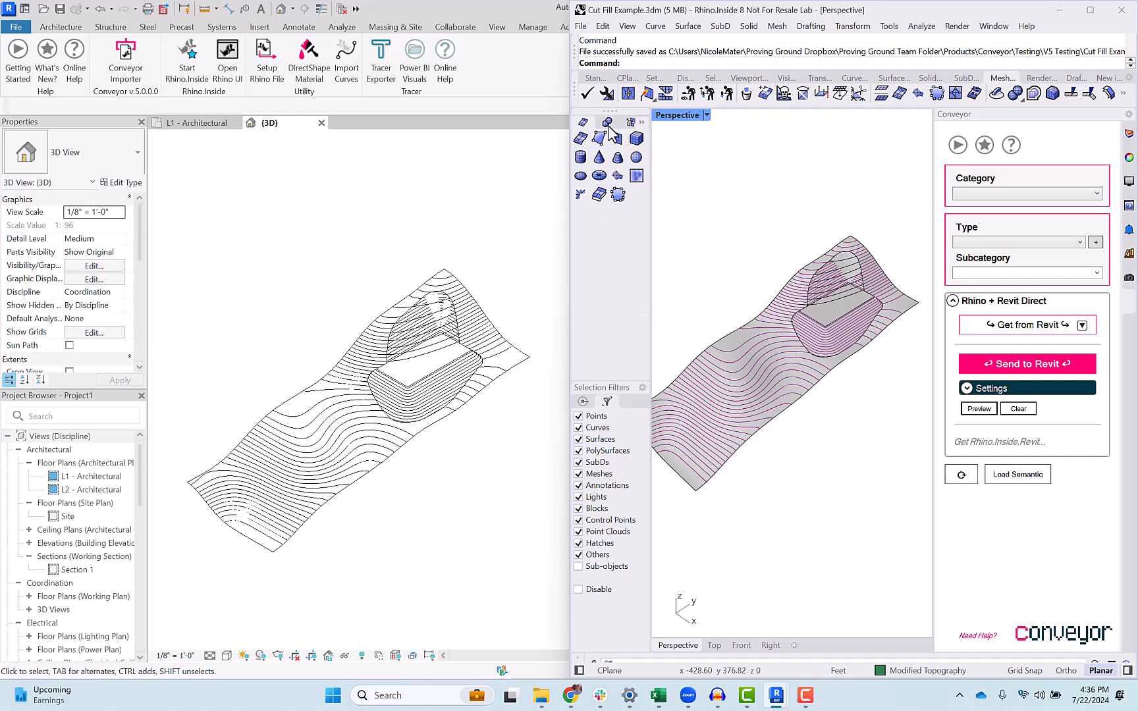
- Open Revit's Object Styles for imported objects, expand Imports in Families, and enlarge the dialog to show its full category list
left_click(535, 29)
left_click(113, 44)
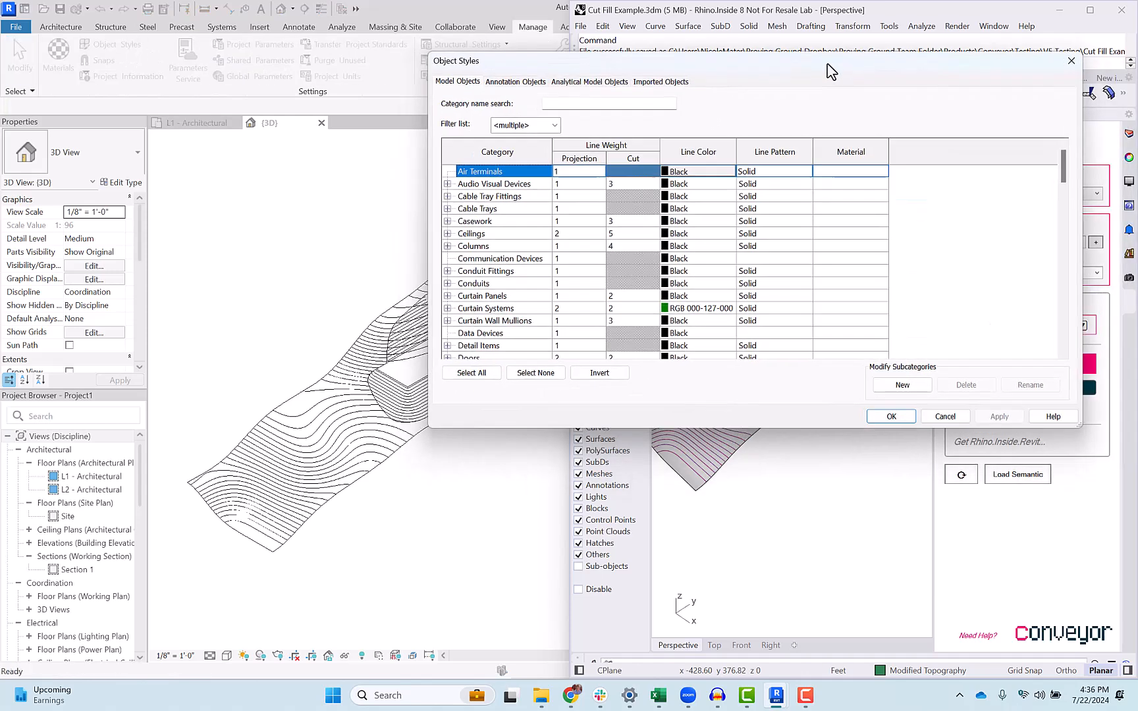
left_click(687, 68)
left_click_drag(736, 37, 801, 46)
left_click(531, 152)
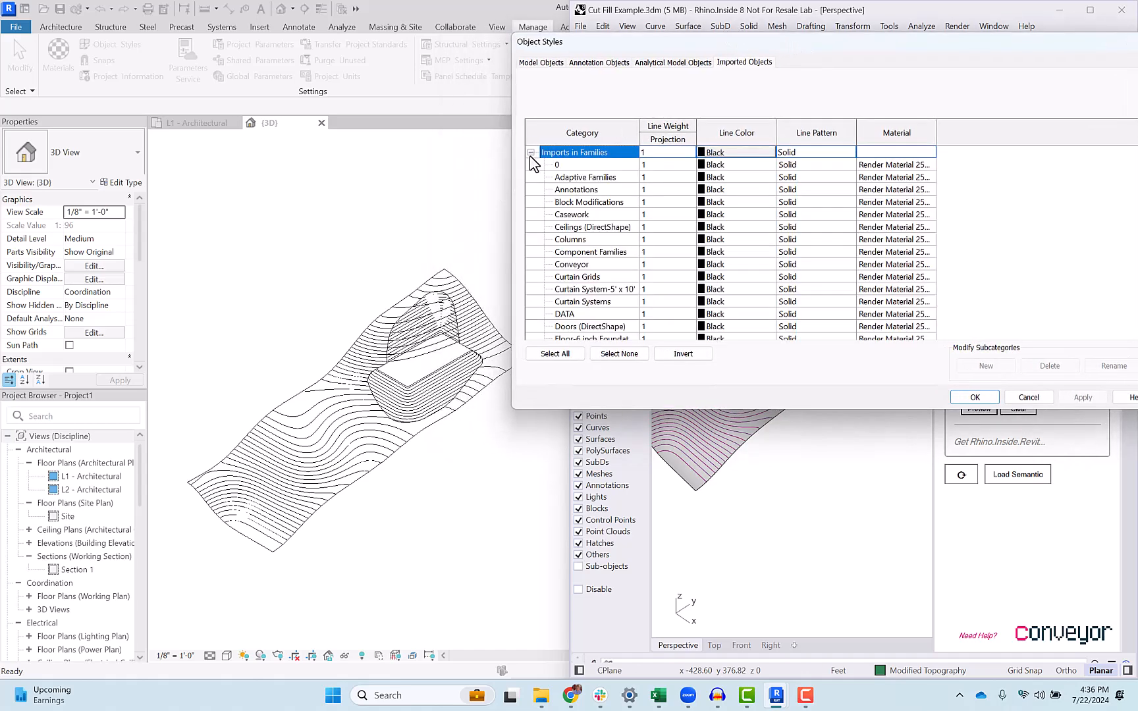
left_click_drag(727, 414, 728, 633)
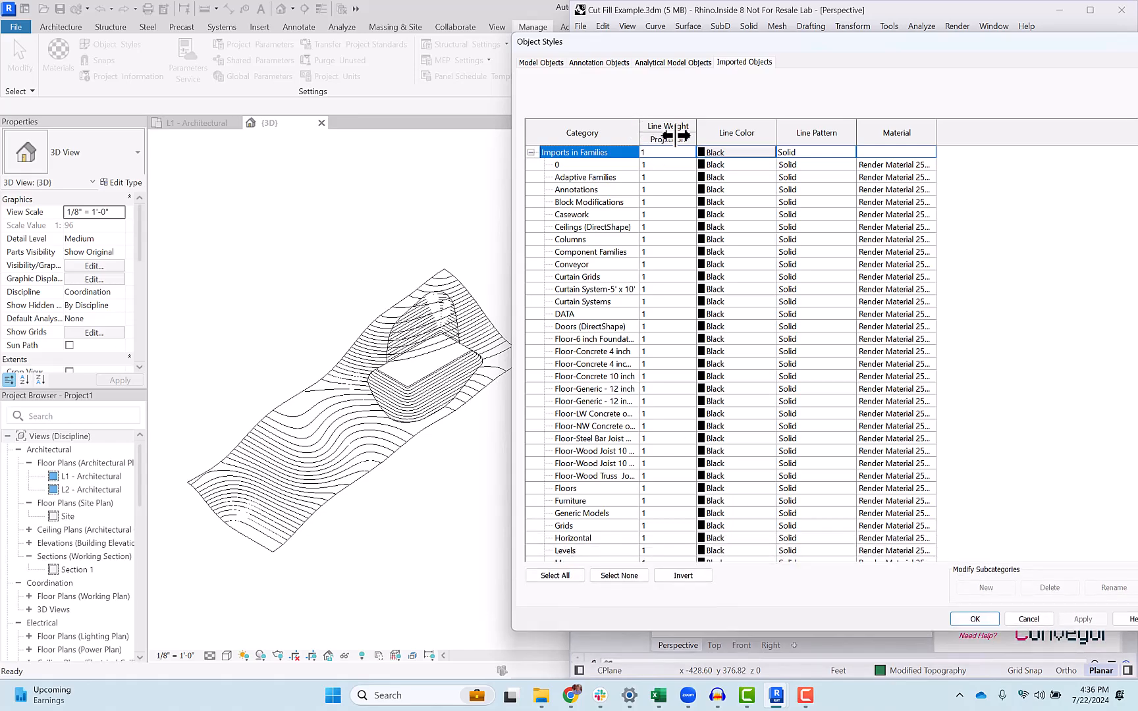
left_click_drag(671, 134, 682, 134)
left_click_drag(708, 41, 252, 66)
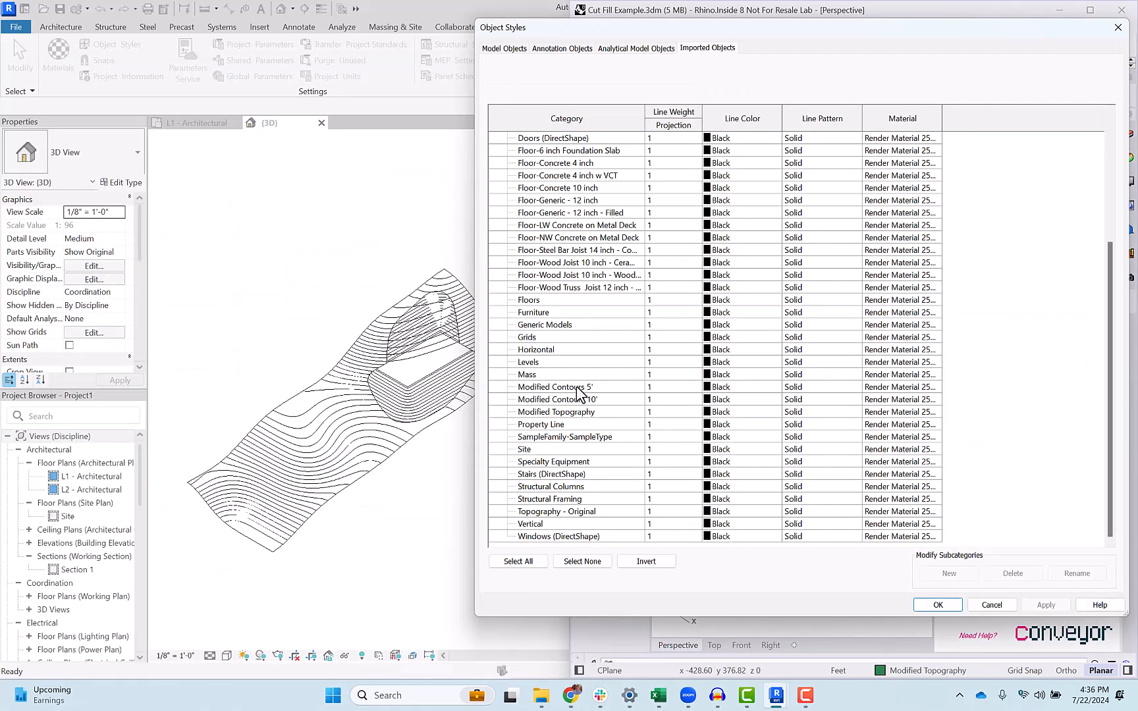
- Set the line color of Modified Contours 5' to RGB 255-000-128 and of Modified Contours 10' to RGB 128-000-255
left_click(524, 386)
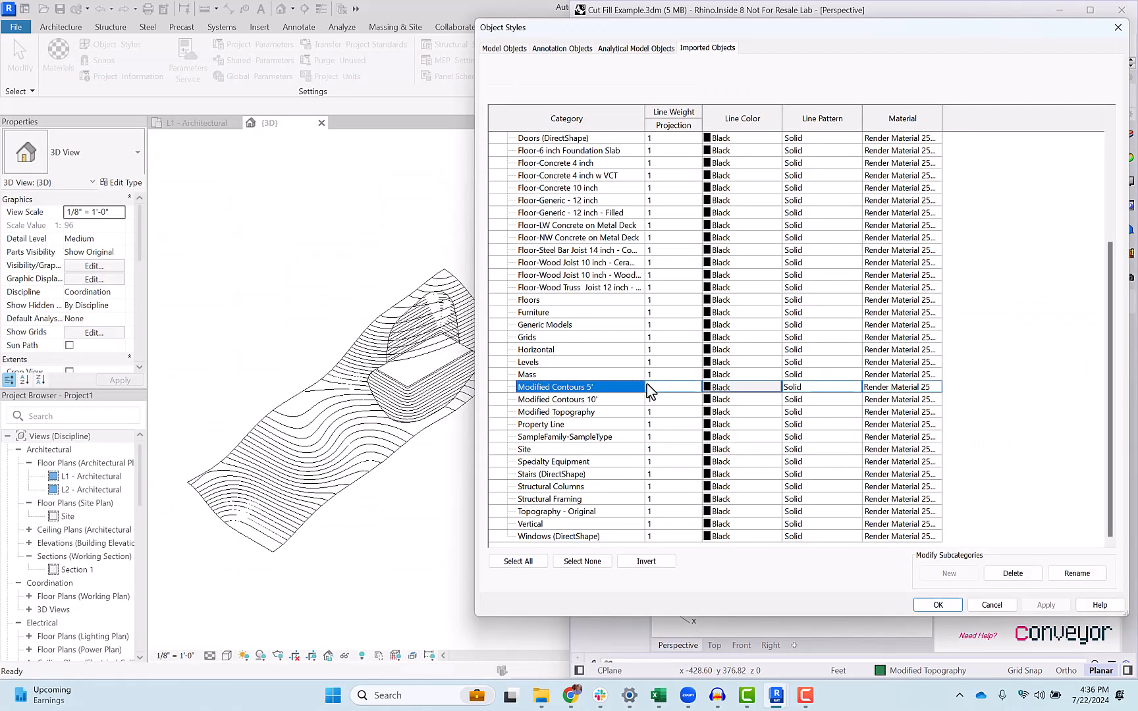
left_click(728, 394)
left_click(784, 258)
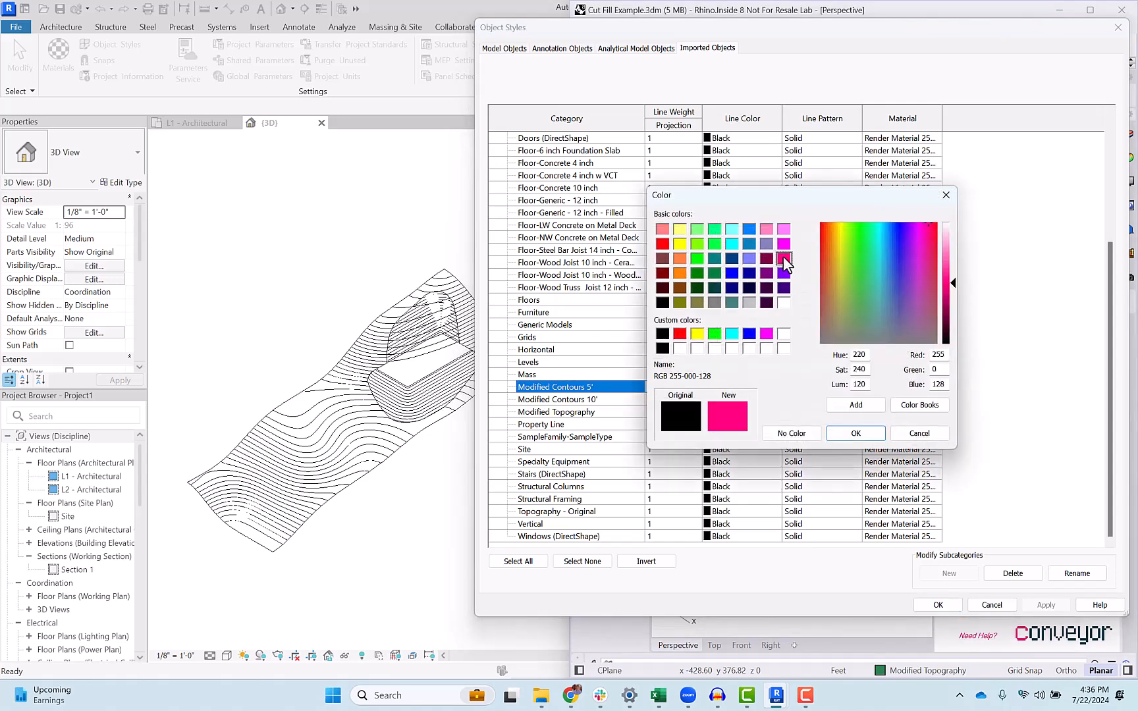
left_click(855, 433)
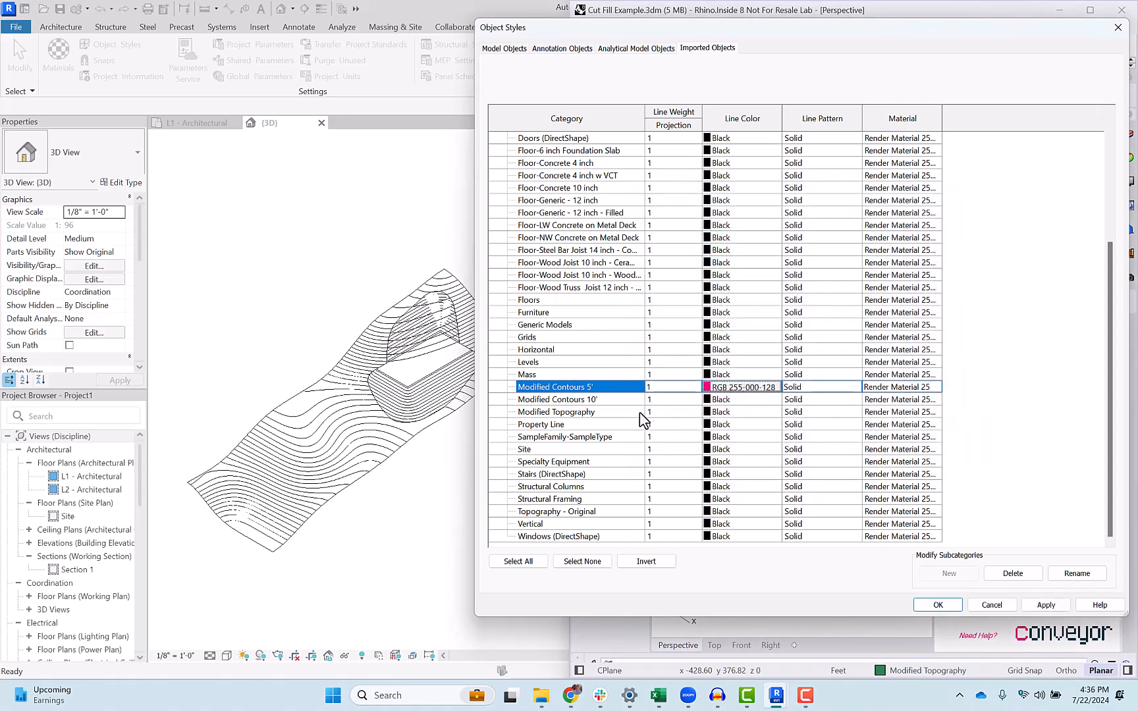
left_click(724, 400)
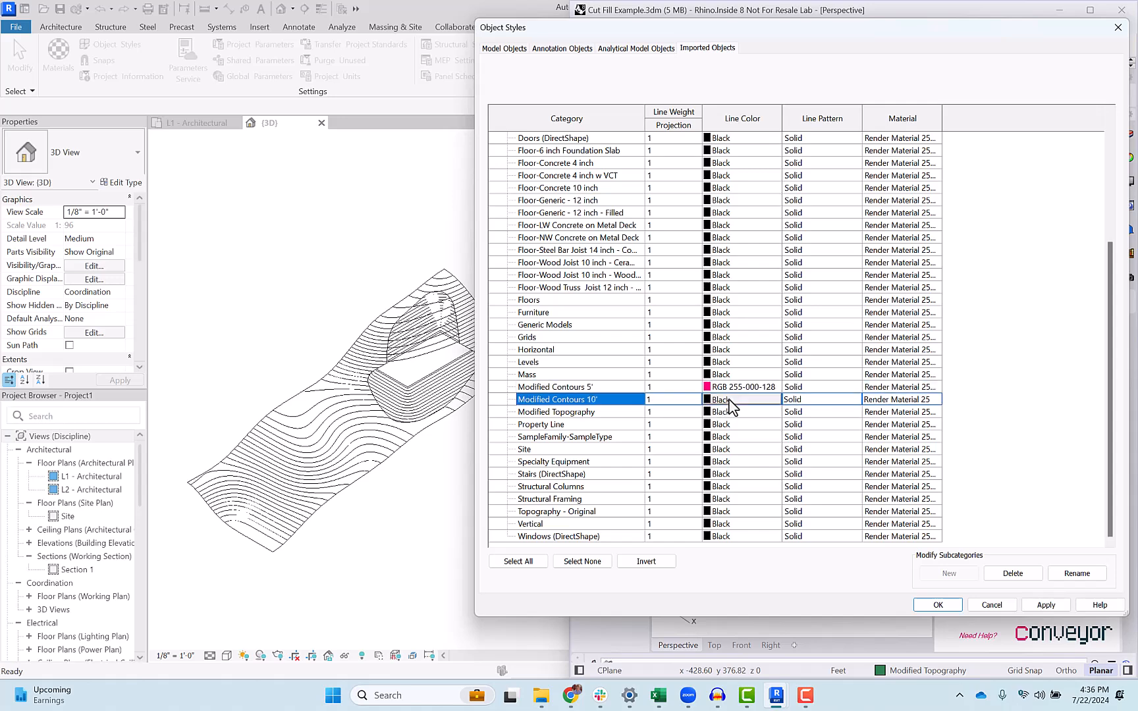
left_click(725, 400)
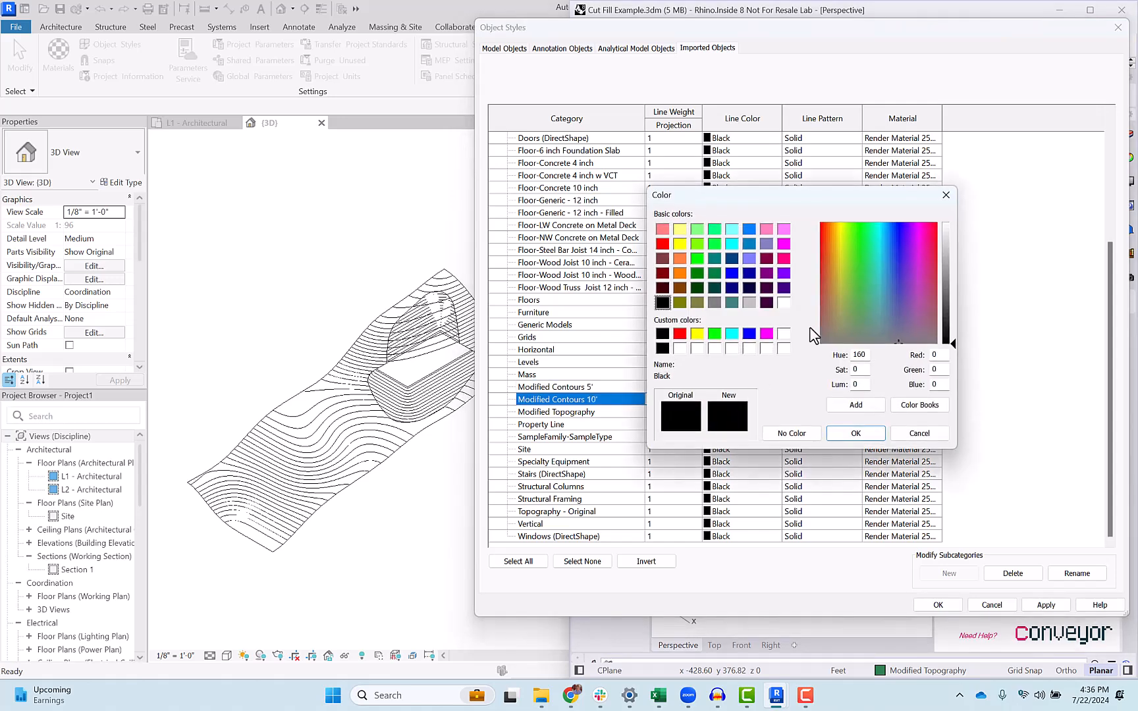
left_click(783, 274)
left_click(856, 433)
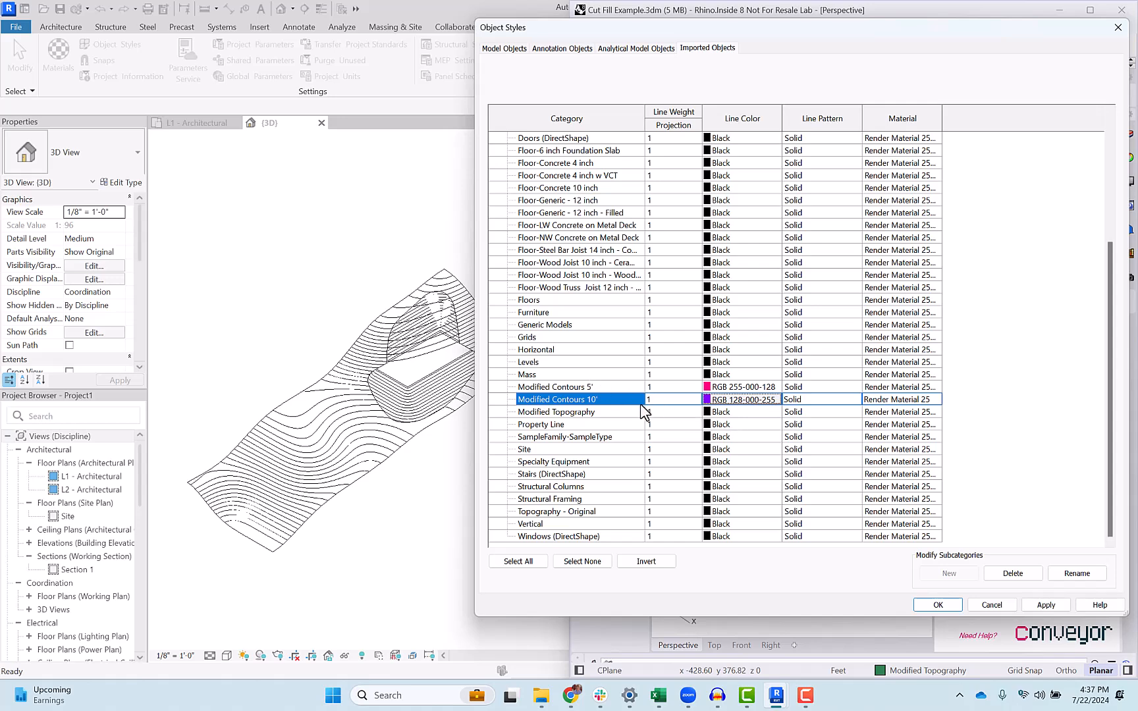
- Set the line color of Modified Topography to Green and of Topography - Original to Cyan
left_click(722, 414)
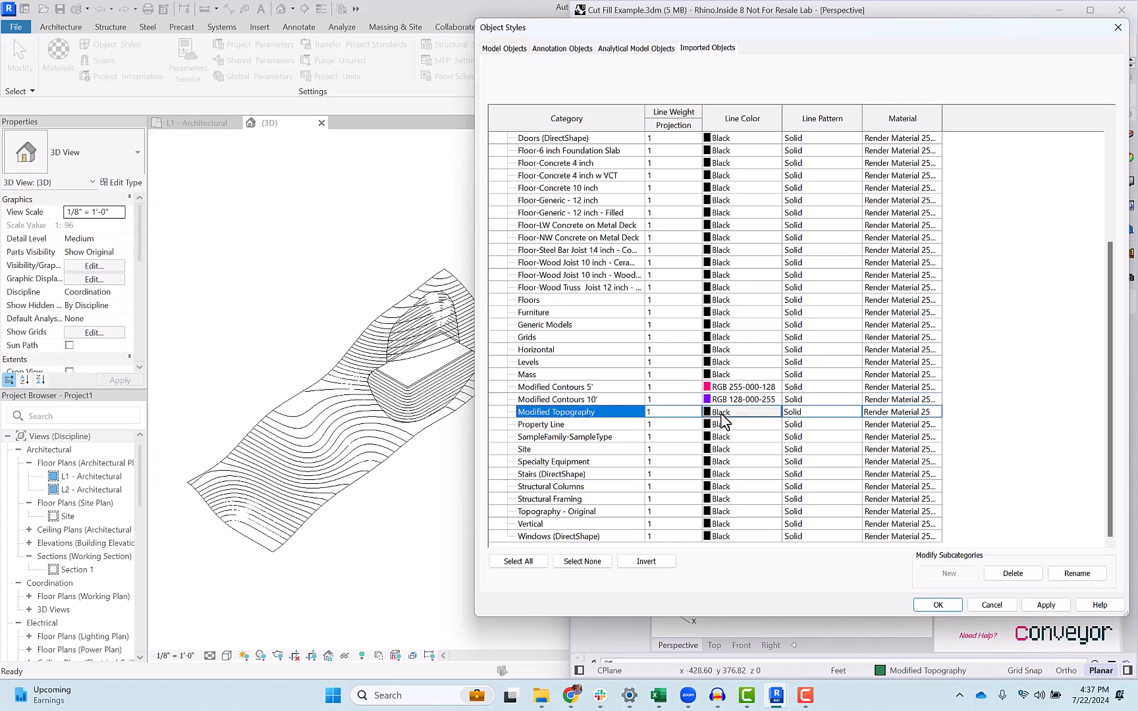
left_click(722, 415)
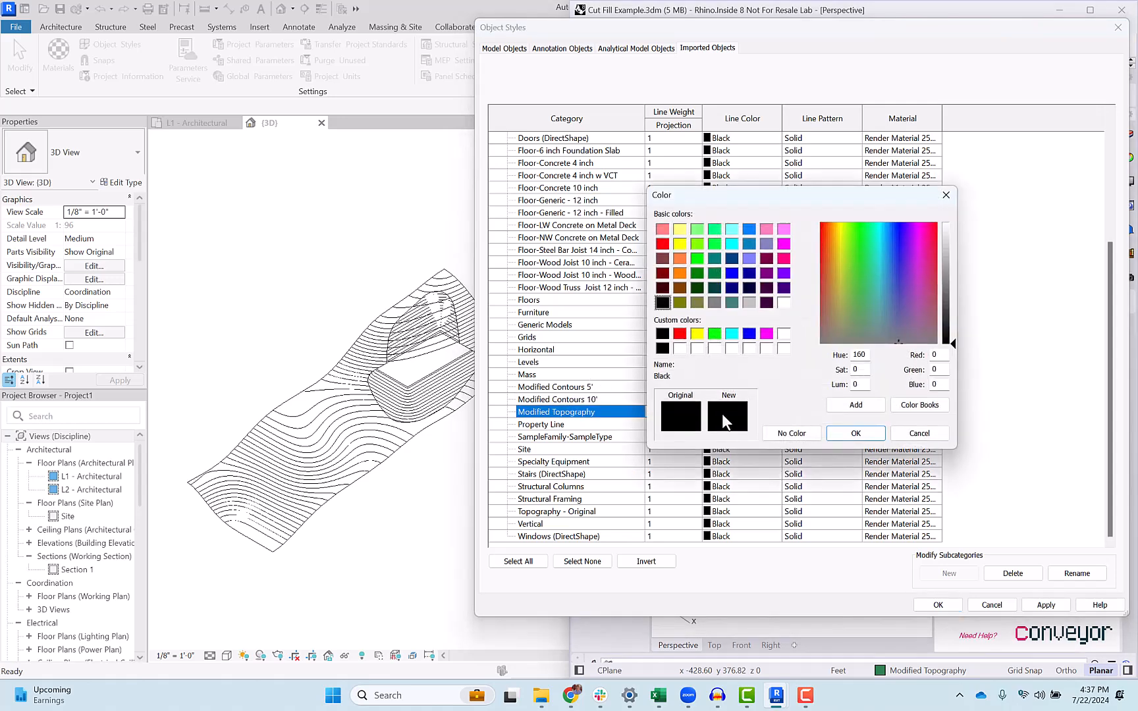
left_click(698, 260)
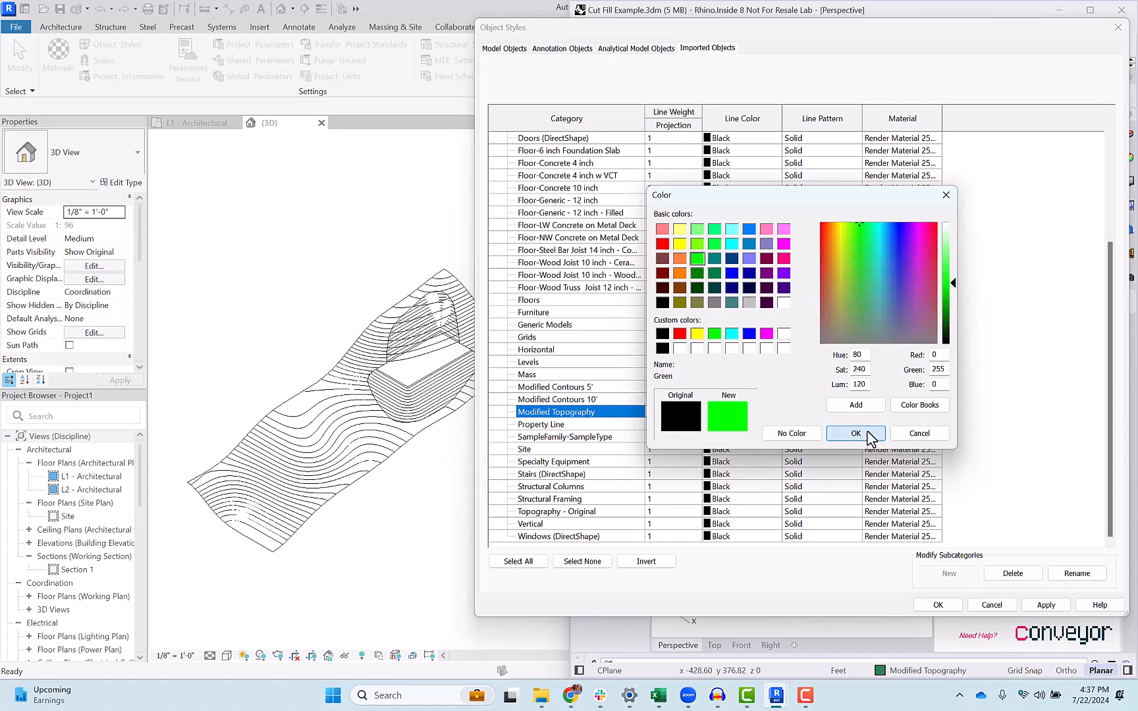
left_click(868, 435)
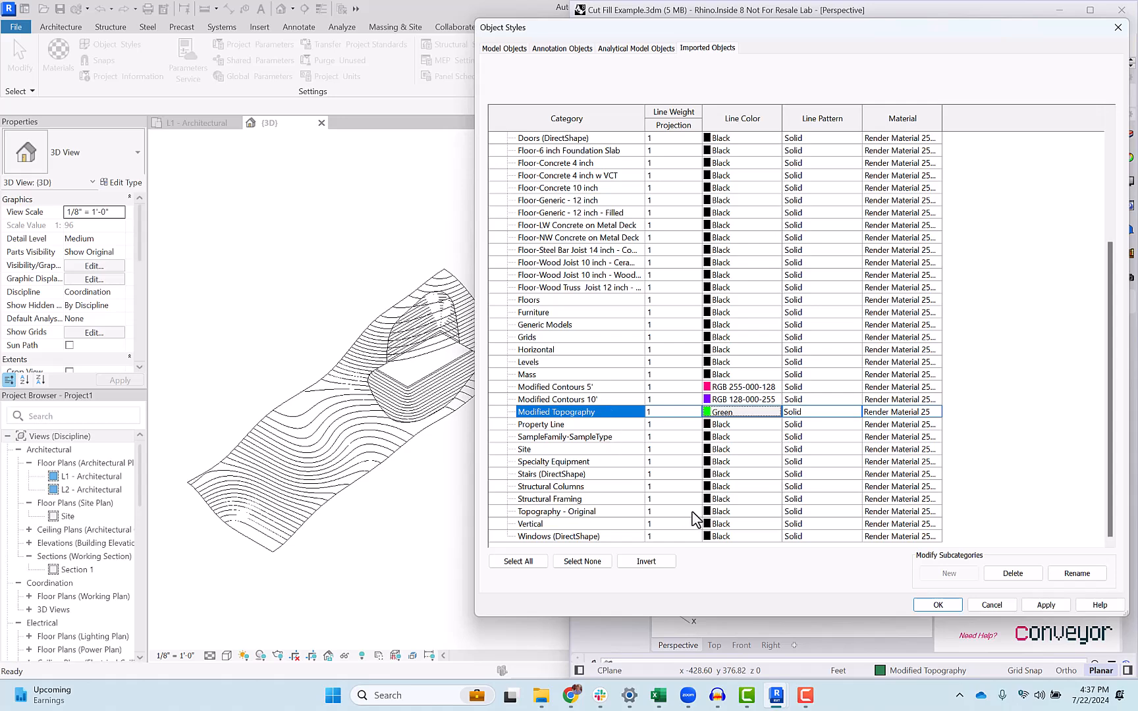
left_click(724, 514)
left_click(724, 515)
left_click(736, 335)
left_click(856, 432)
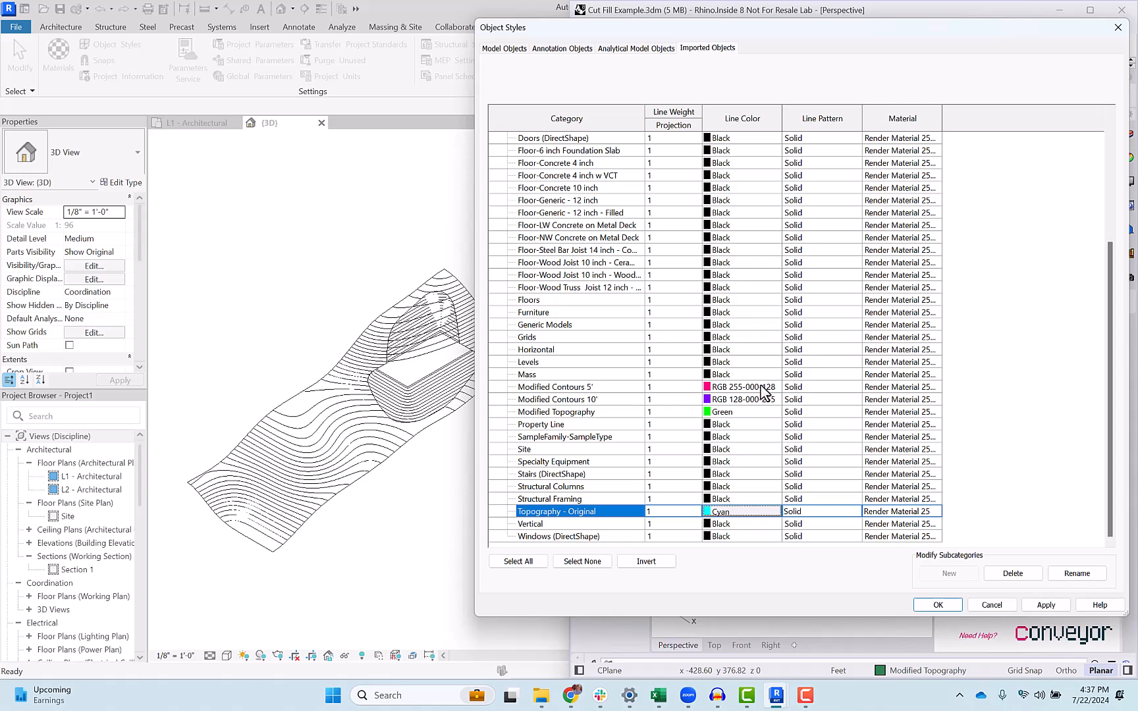
- Set the line pattern of Modified Contours 5' and Modified Contours 10' to Dash 1/16", and apply the object styles
left_click(817, 388)
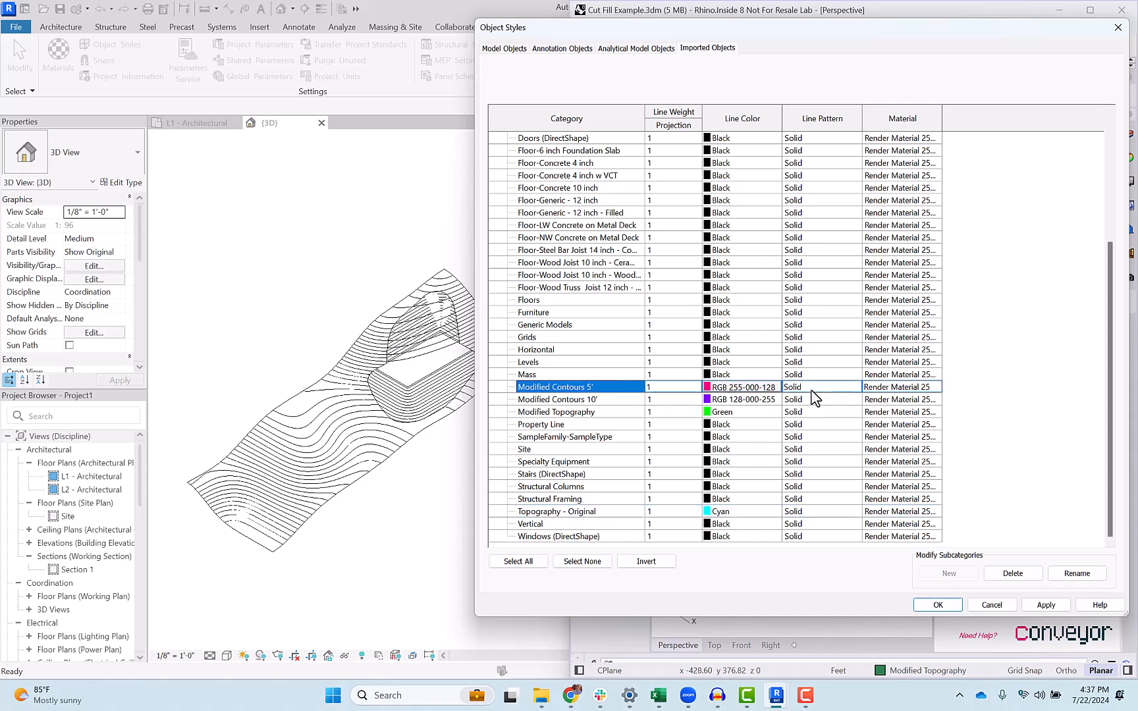
left_click(857, 388)
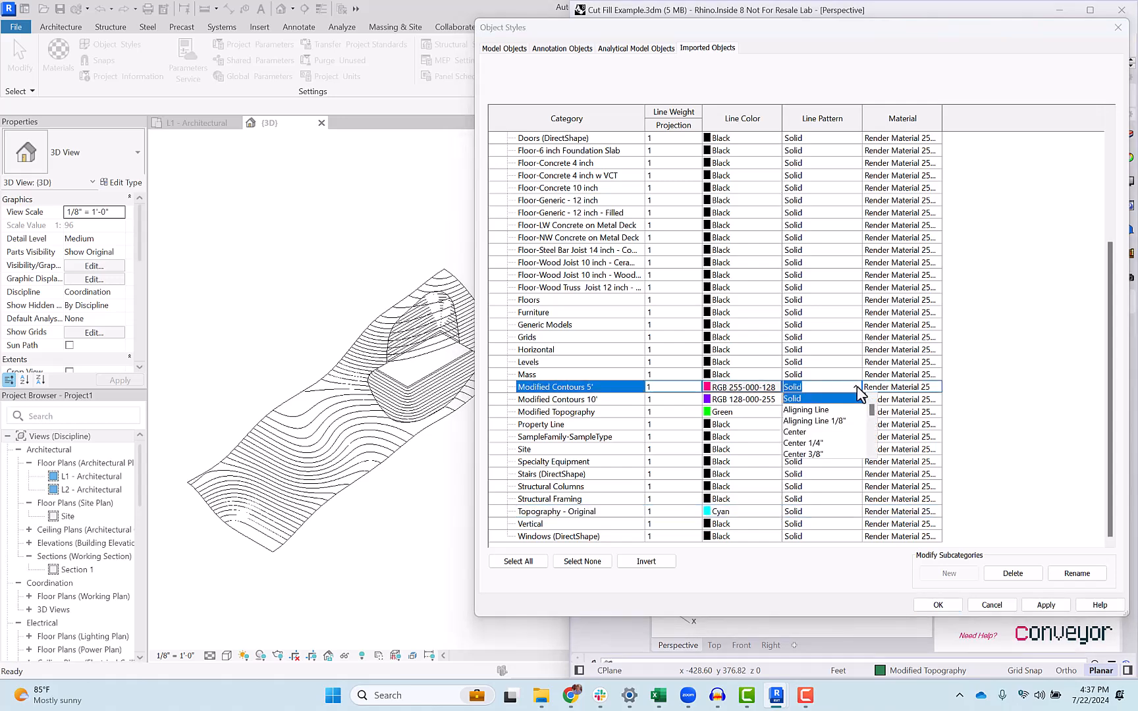
scroll(819, 428, "down", 3)
scroll(821, 432, "up", 1)
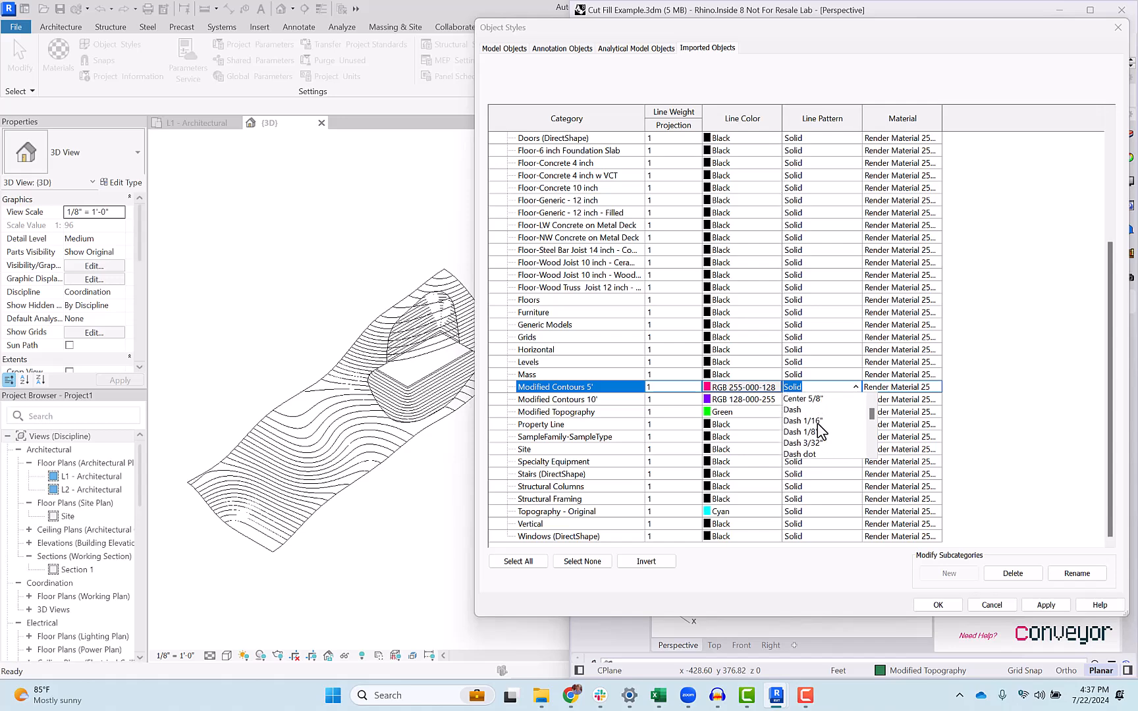
left_click(817, 422)
left_click(858, 399)
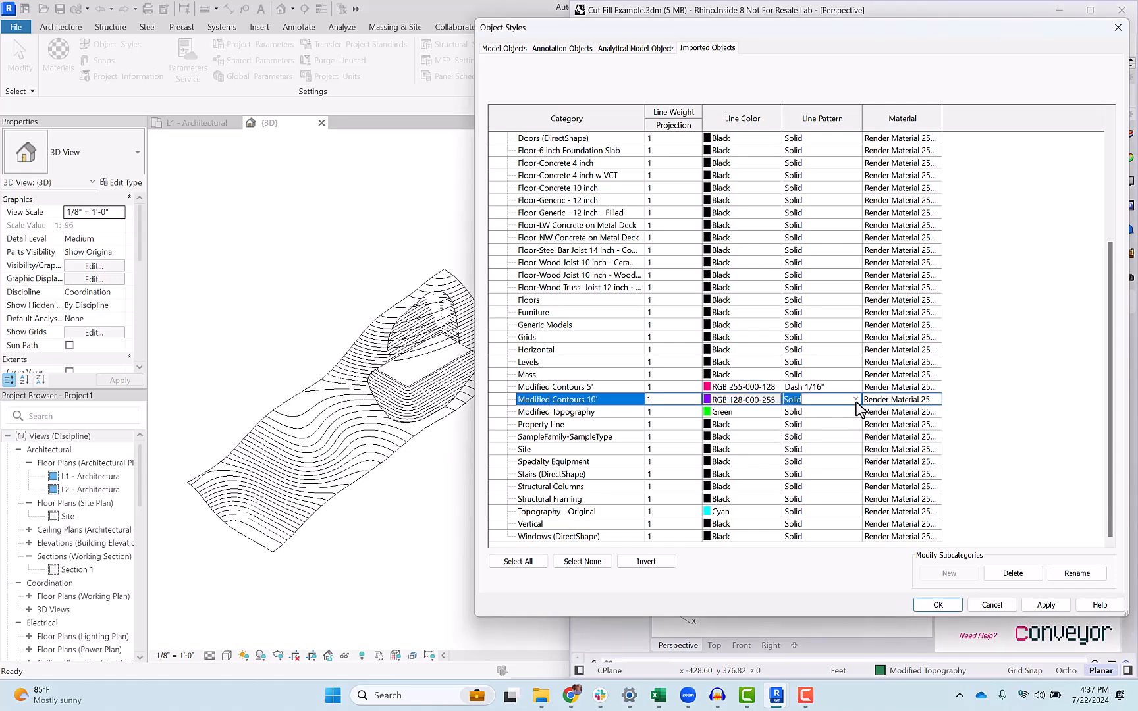
left_click(857, 400)
scroll(821, 438, "down", 2)
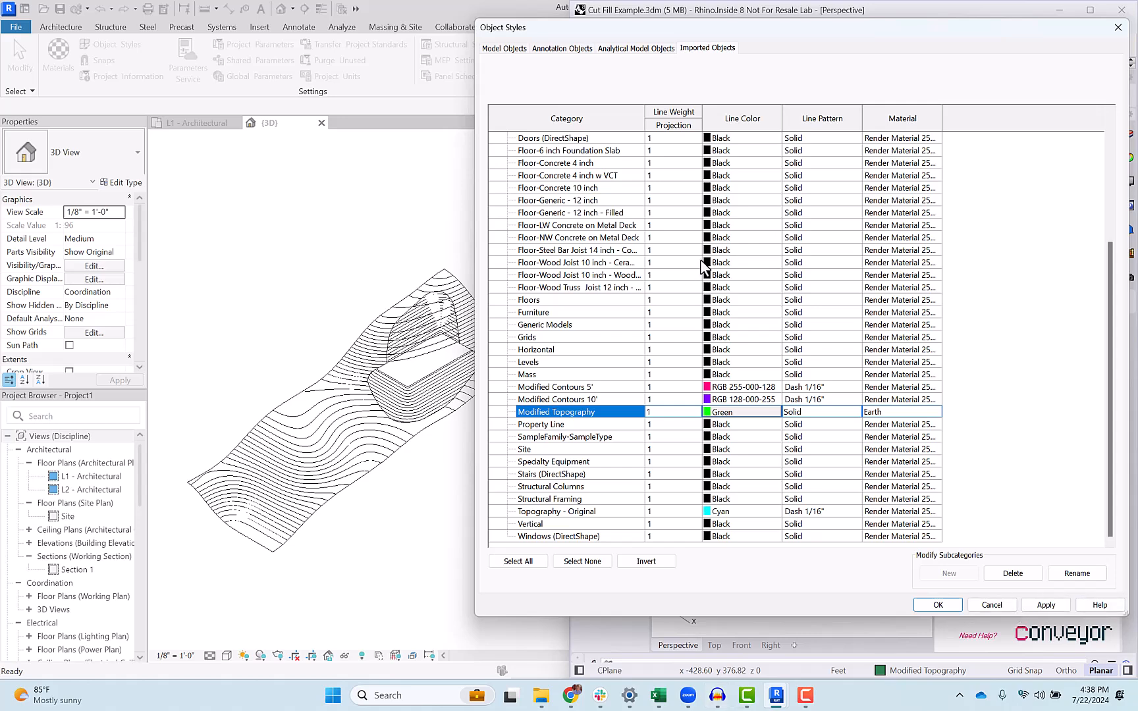
left_click(1039, 605)
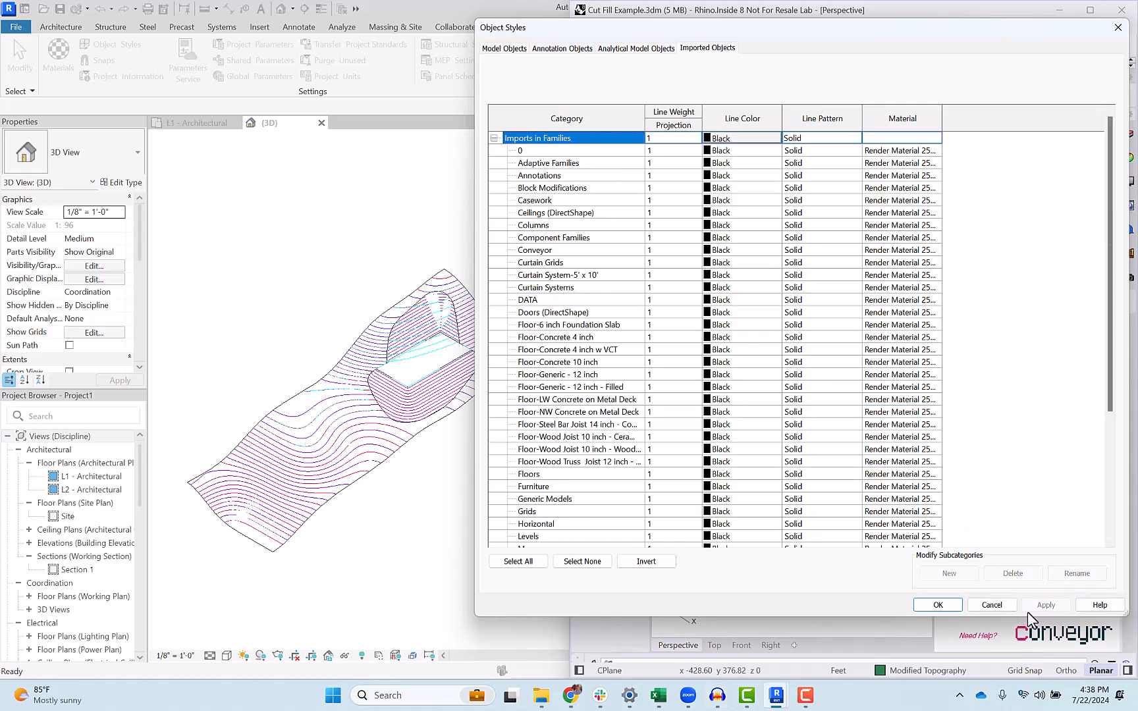
left_click(937, 606)
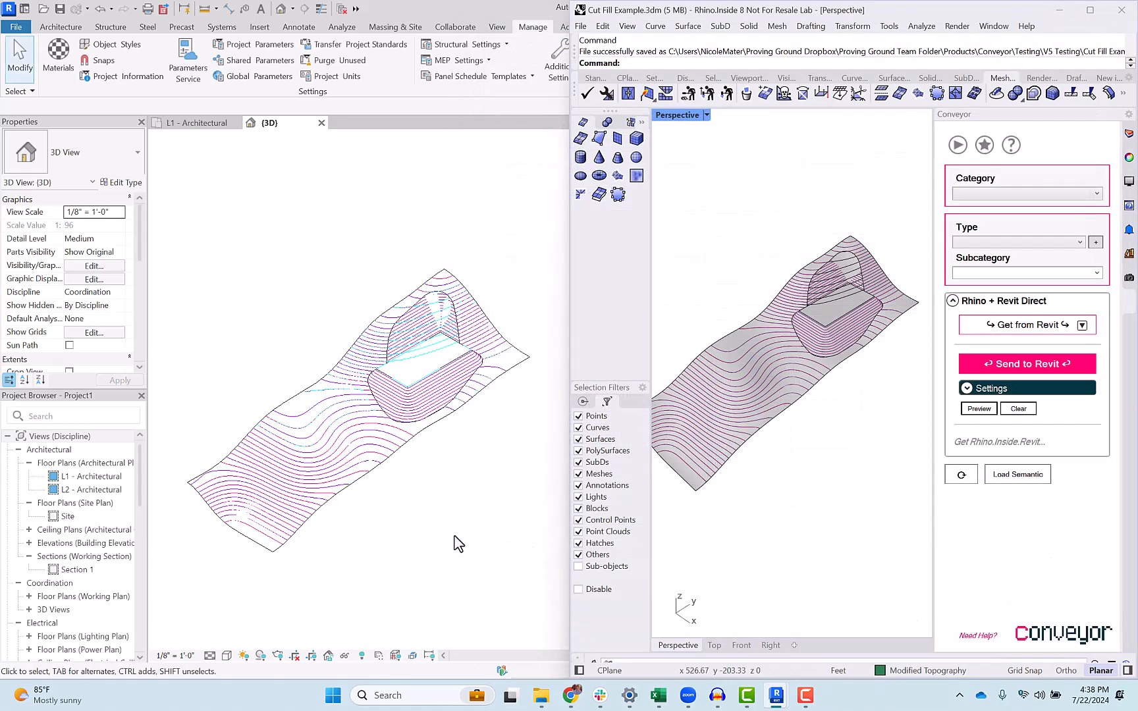
- Change the 3D view's graphic display style to Shaded and apply it
key("g")
key("d")
left_click(815, 294)
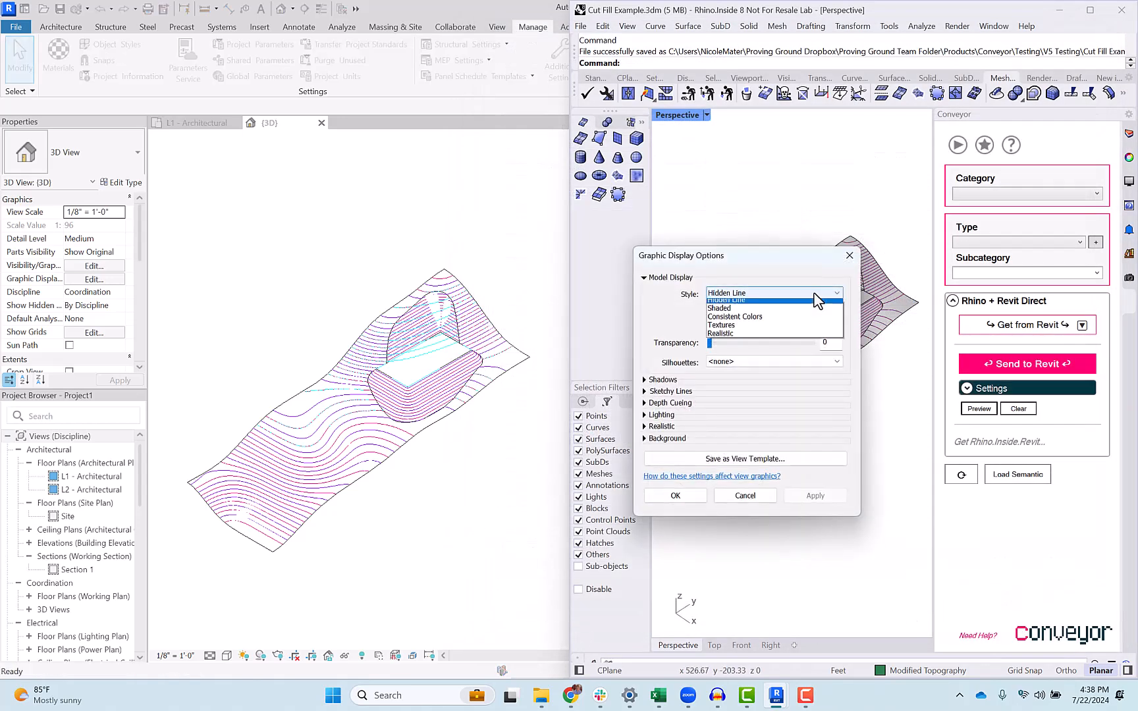
left_click(778, 321)
left_click(814, 496)
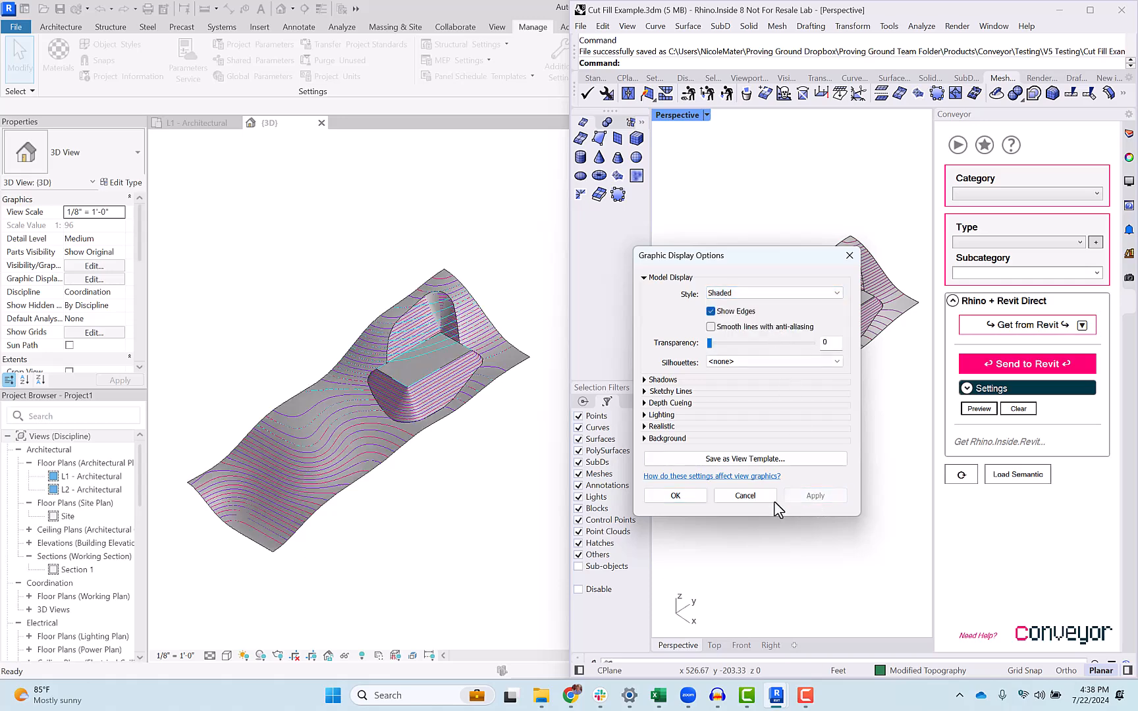
left_click(675, 496)
scroll(376, 495, "up", 2)
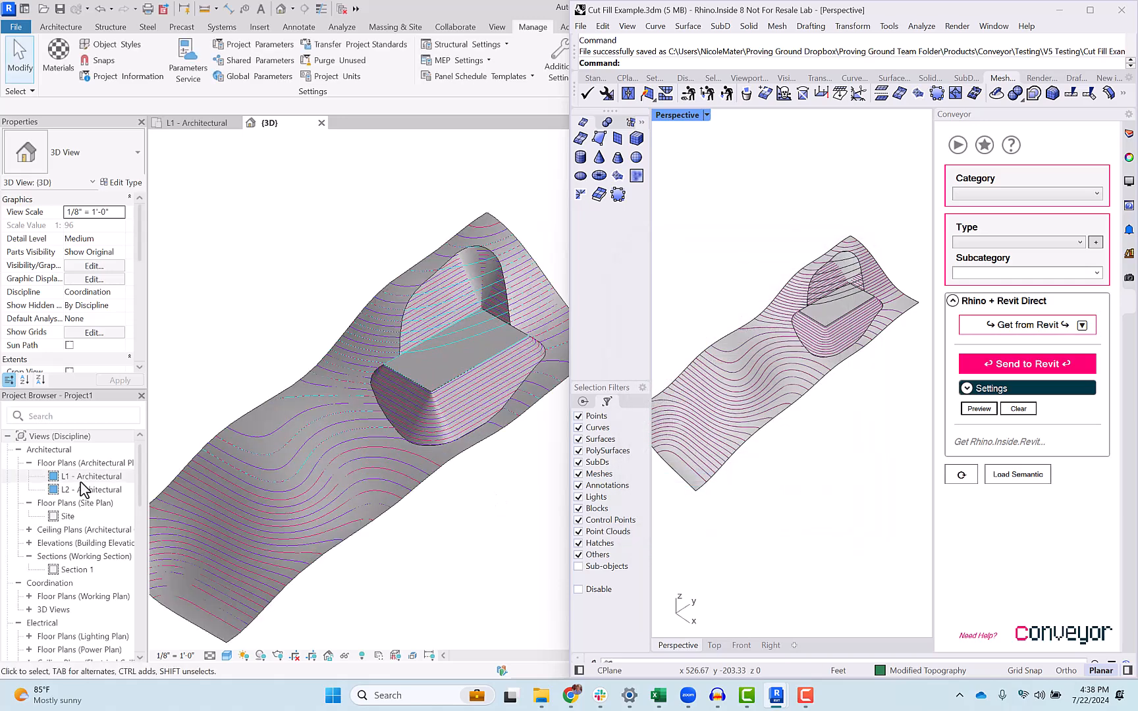
- Open the Site floor plan and turn off its view cropping and crop region visibility
double_click(70, 517)
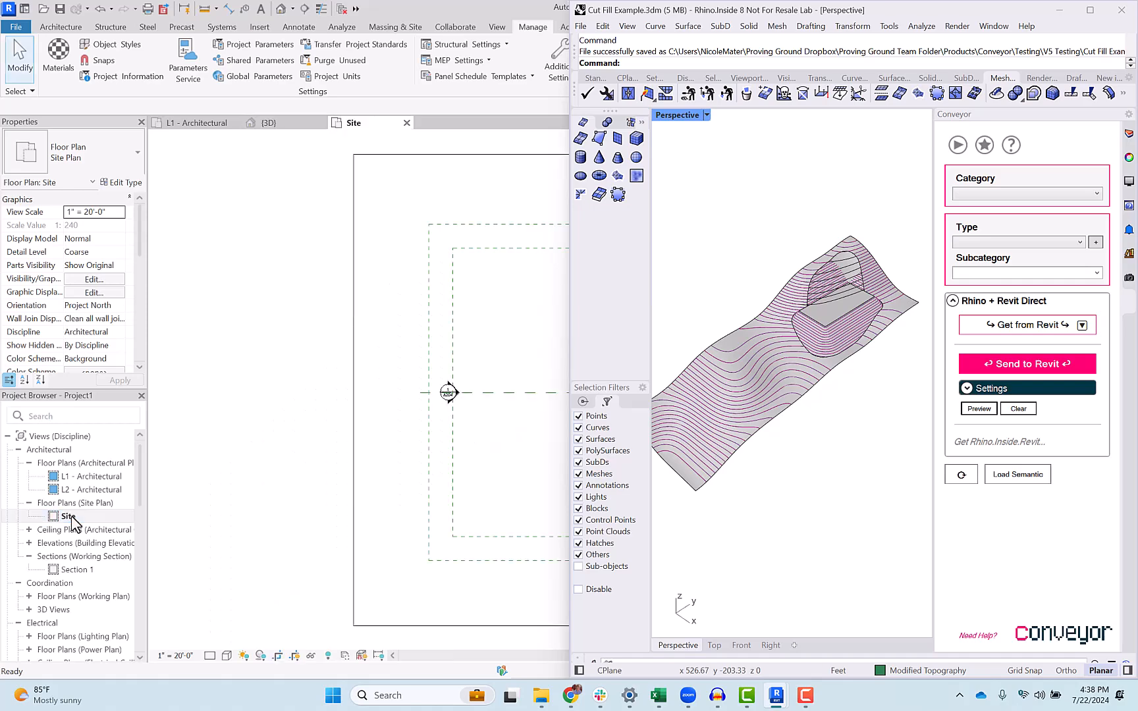
scroll(292, 419, "down", 3)
left_click(304, 341)
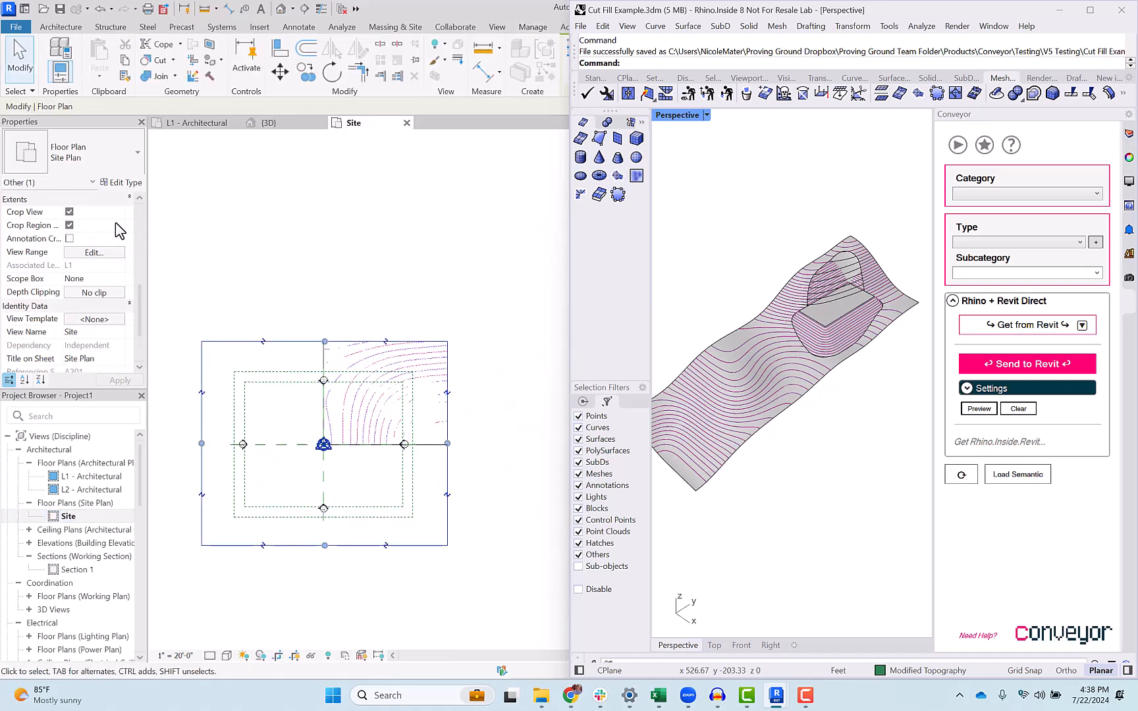
left_click(70, 278)
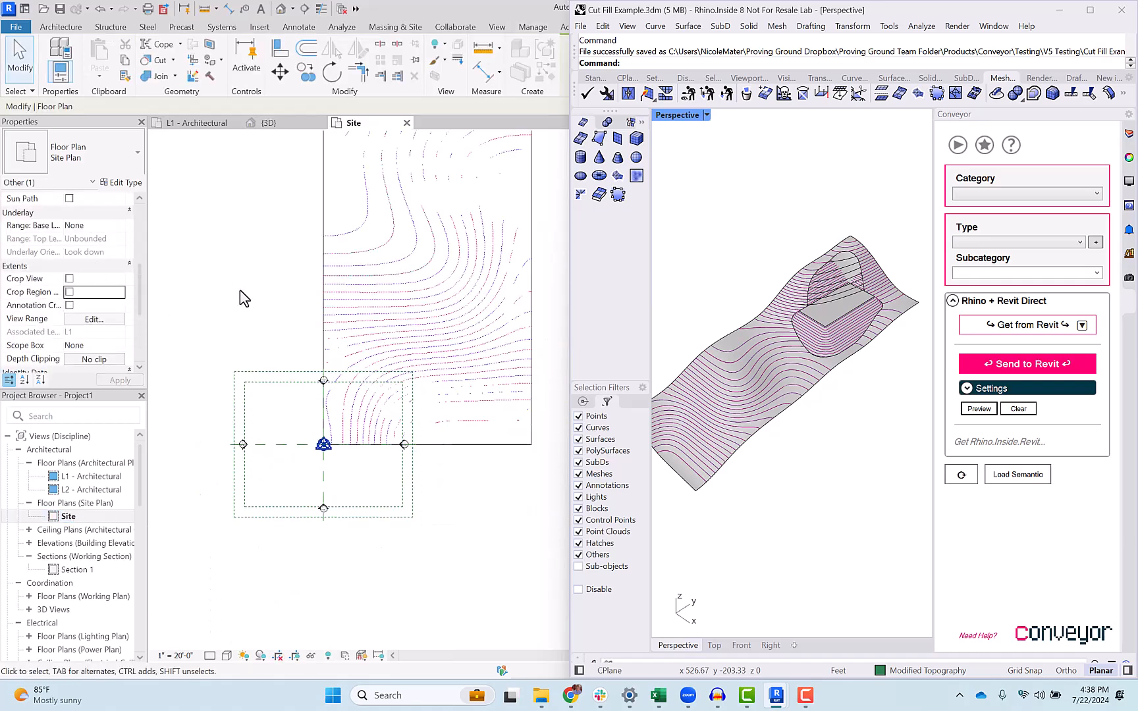
- Examine the colors and dashed line patterns of the contours around the building pad in the Site plan
scroll(274, 506, "down", 3)
scroll(469, 291, "up", 3)
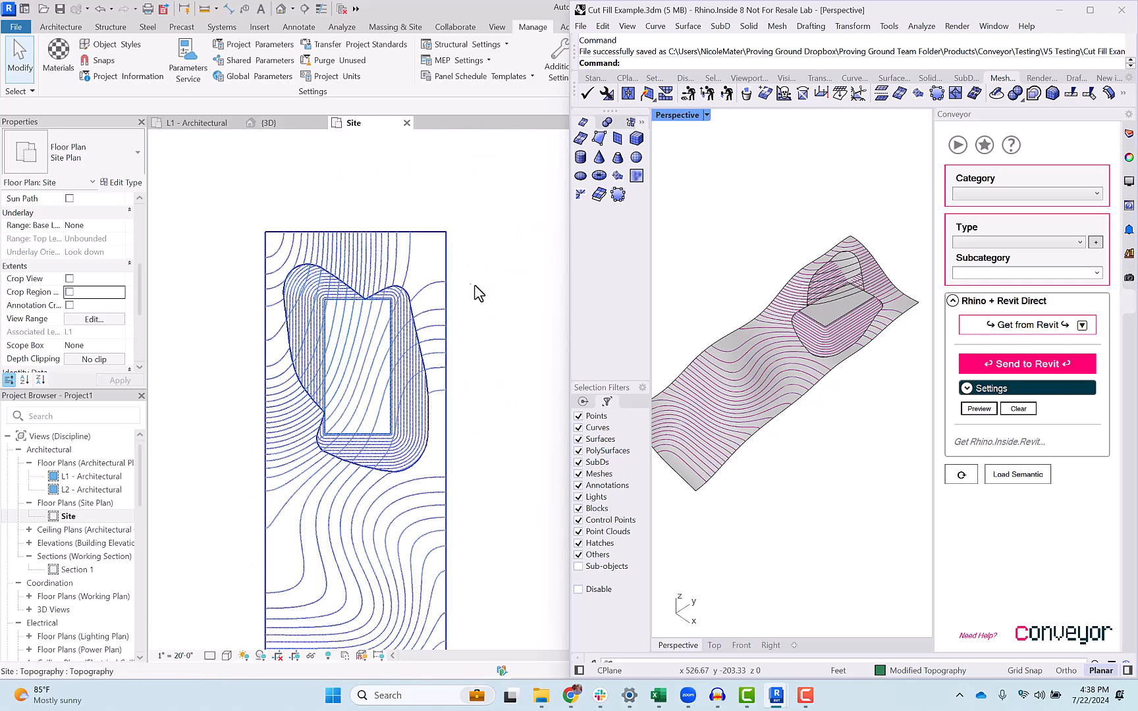
scroll(322, 351, "up", 4)
scroll(484, 290, "up", 3)
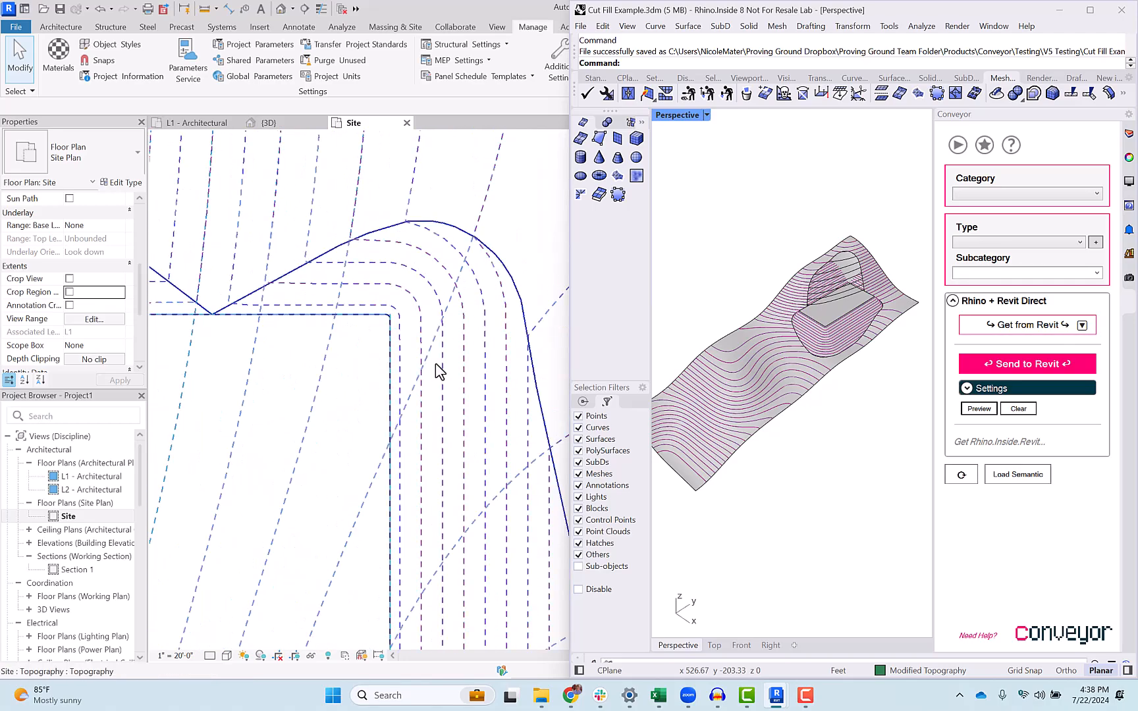
scroll(390, 416, "up", 3)
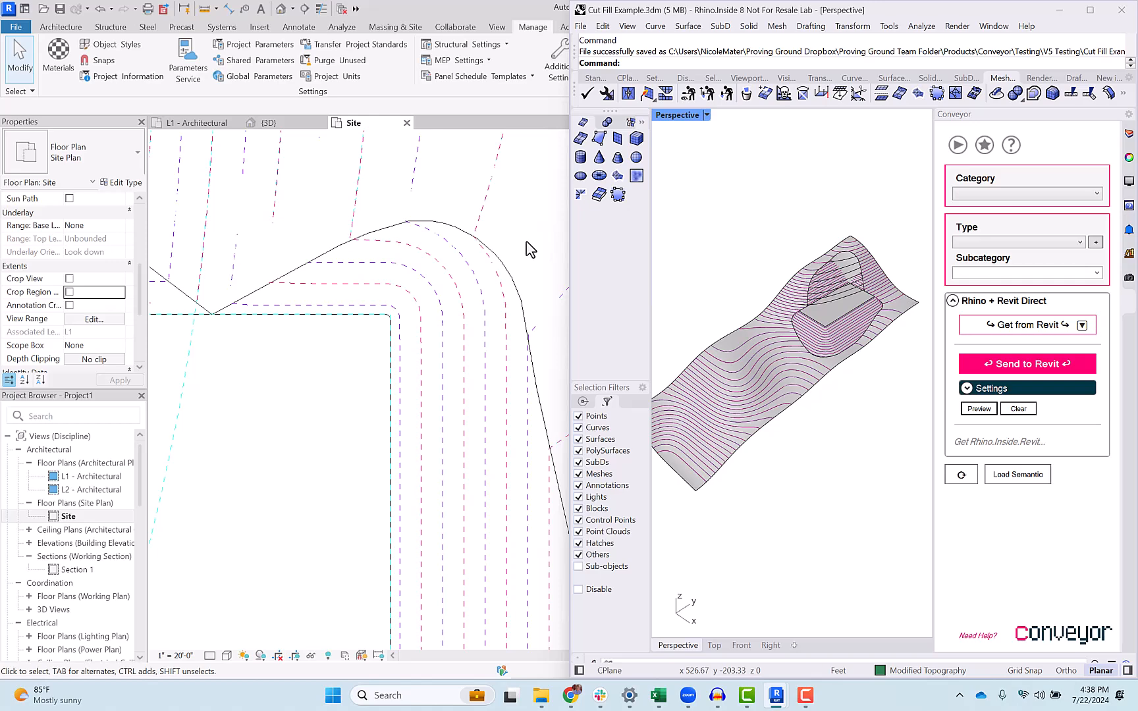
scroll(175, 325, "down", 5)
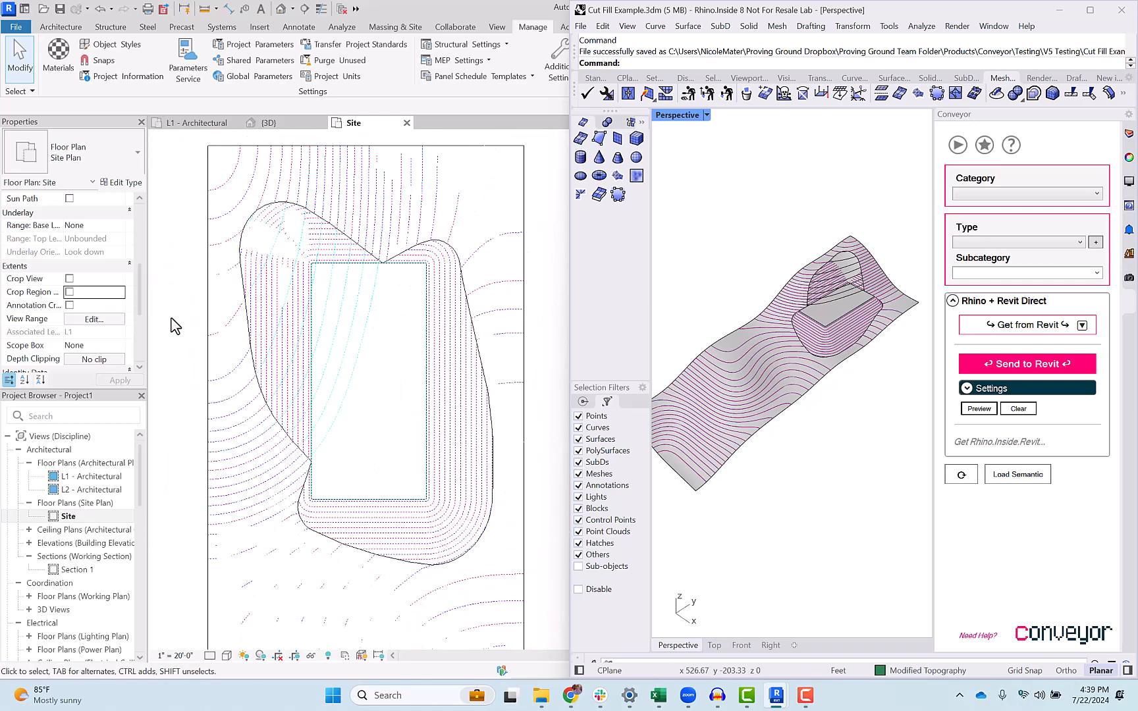